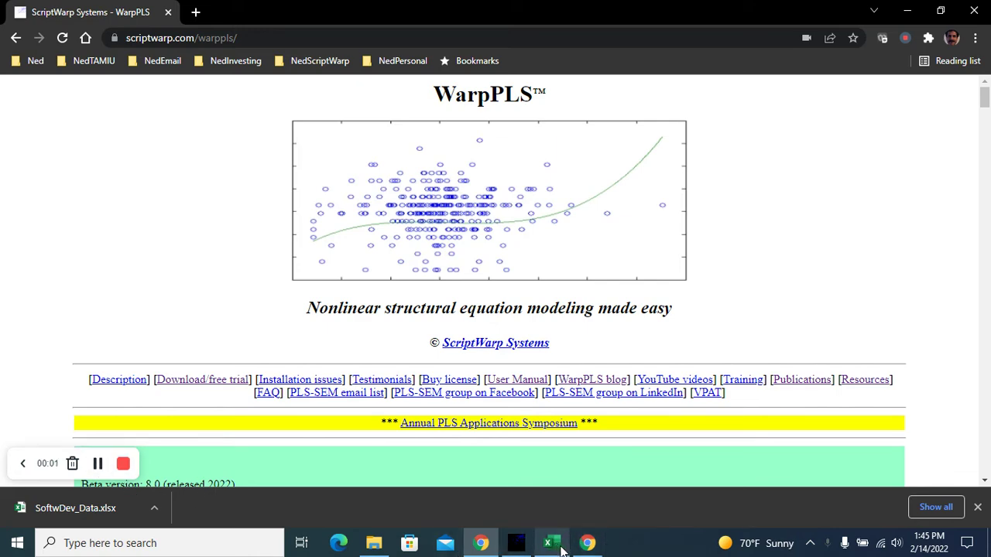
Switch to the SoftwDev_Data workbook in Excel and read the scenario and research questions on the Description sheet.
{"action": "left_click", "coordinate": [562, 548]}
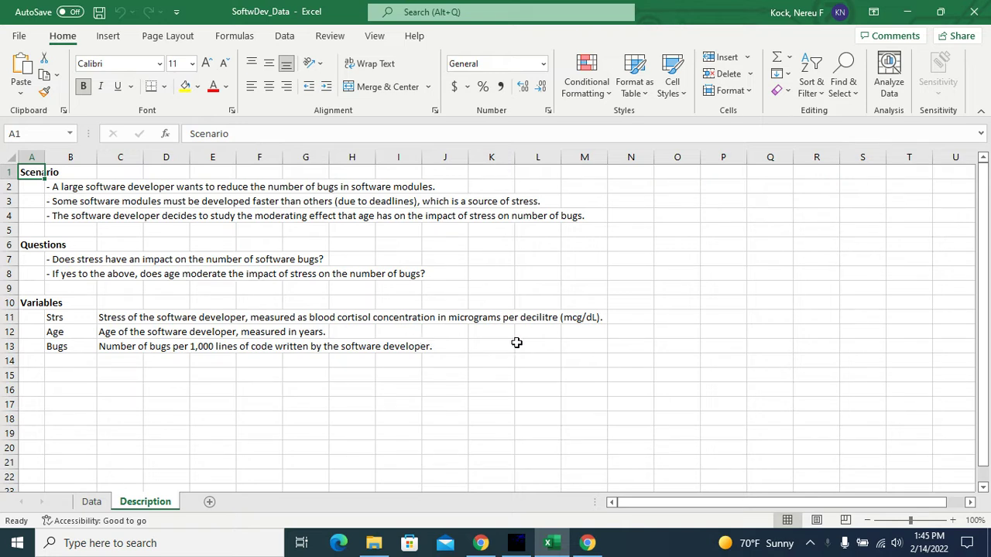
{"action": "key", "text": "Down"}
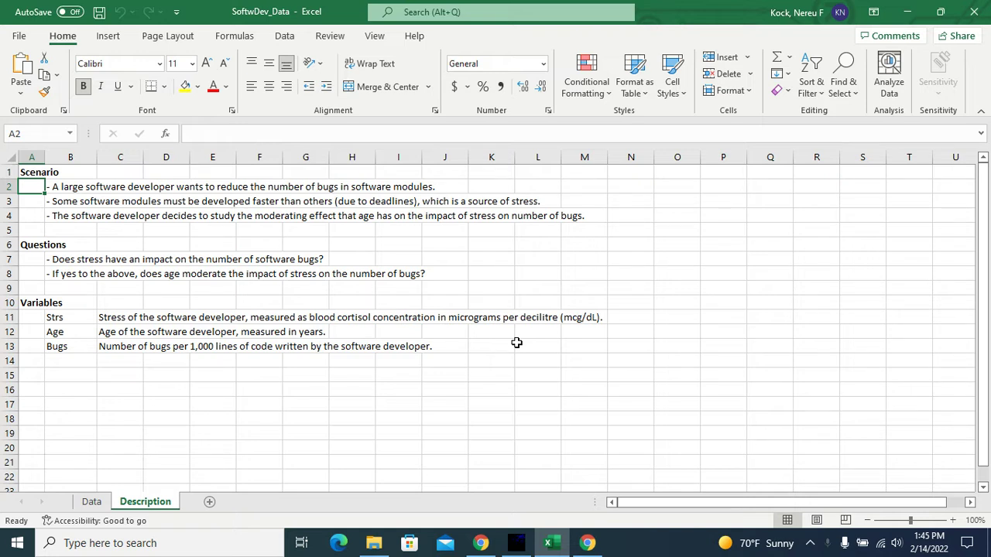
{"action": "key", "text": "Down"}
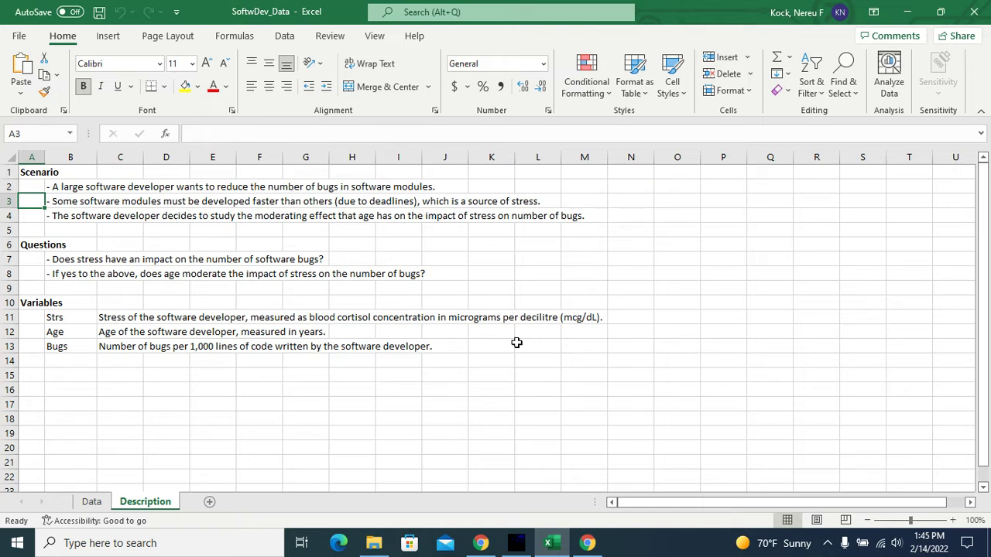
{"action": "key", "text": "Down"}
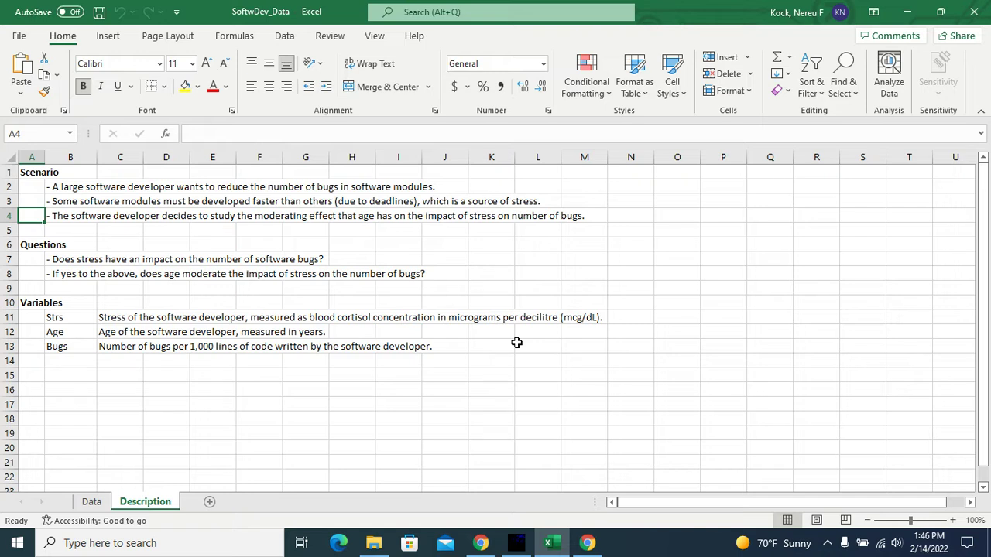
{"action": "key", "text": "Down"}
{"action": "key", "text": "Down"}
{"action": "key", "text": "Down"}
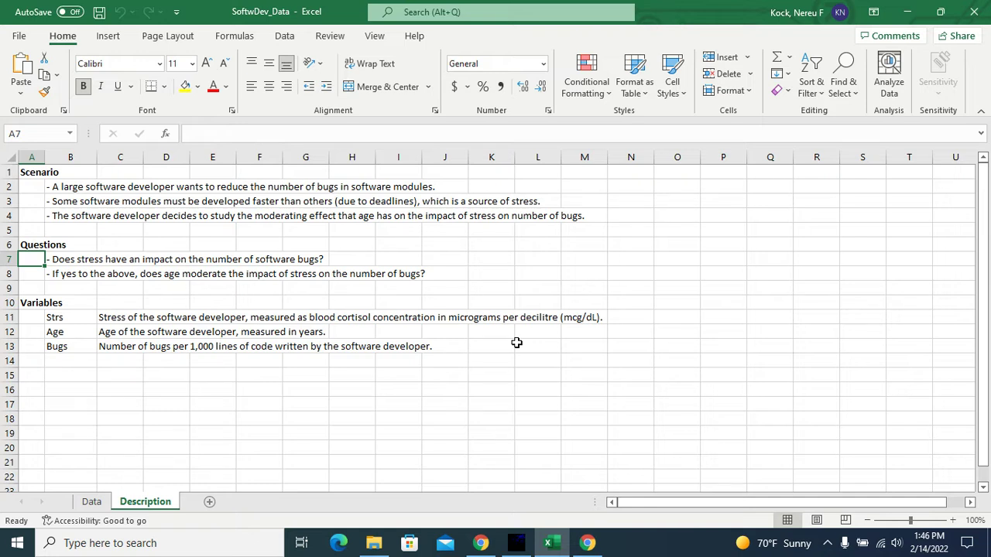
{"action": "key", "text": "Down"}
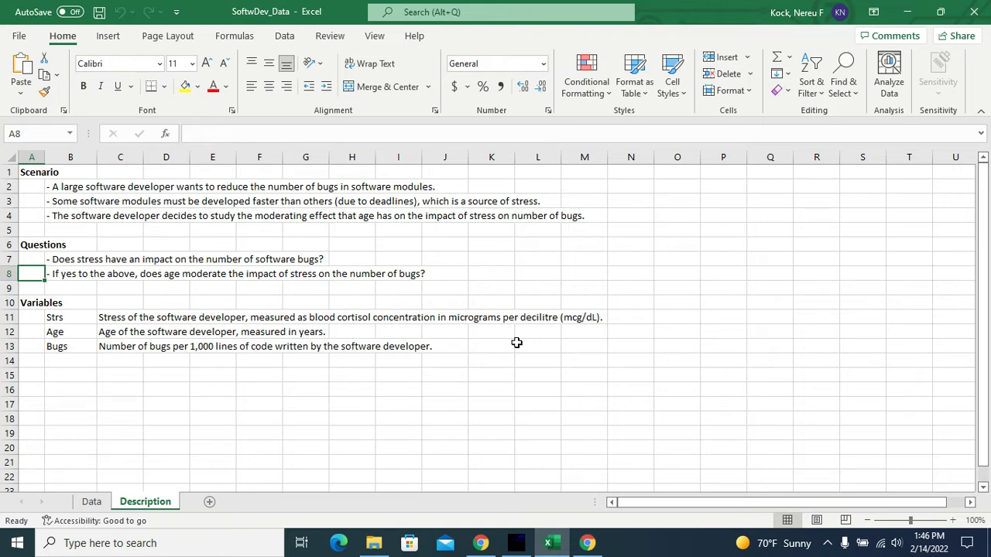
Review the definitions of the Strs, Age and Bugs variables on the Description sheet.
{"action": "key", "text": "Down"}
{"action": "key", "text": "Down"}
{"action": "key", "text": "Down"}
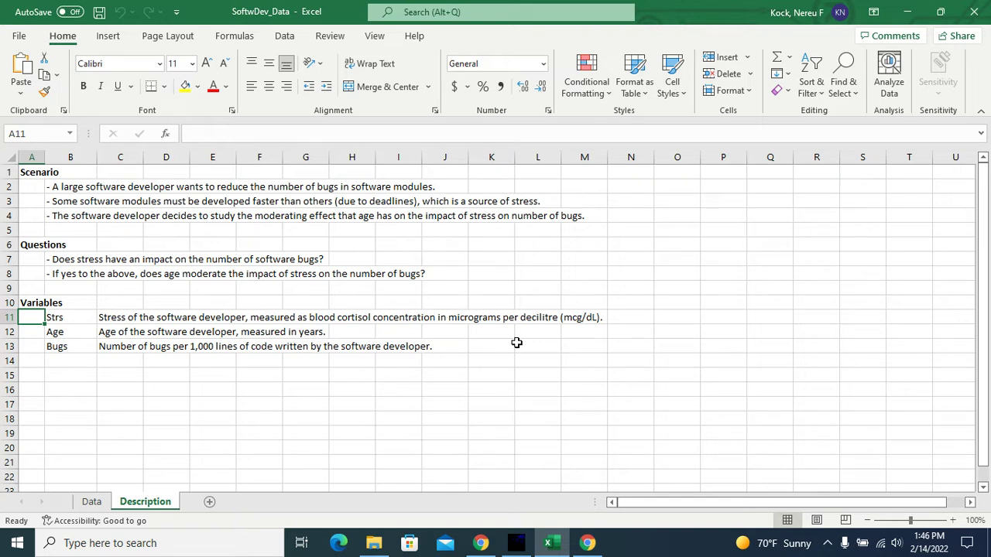
{"action": "key", "text": "Right"}
{"action": "key", "text": "Right"}
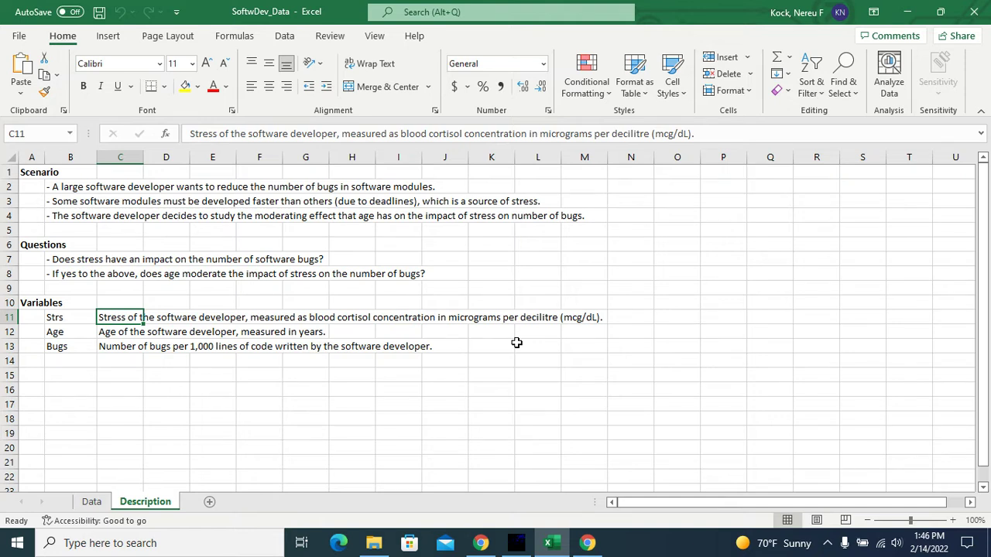
{"action": "key", "text": "Home"}
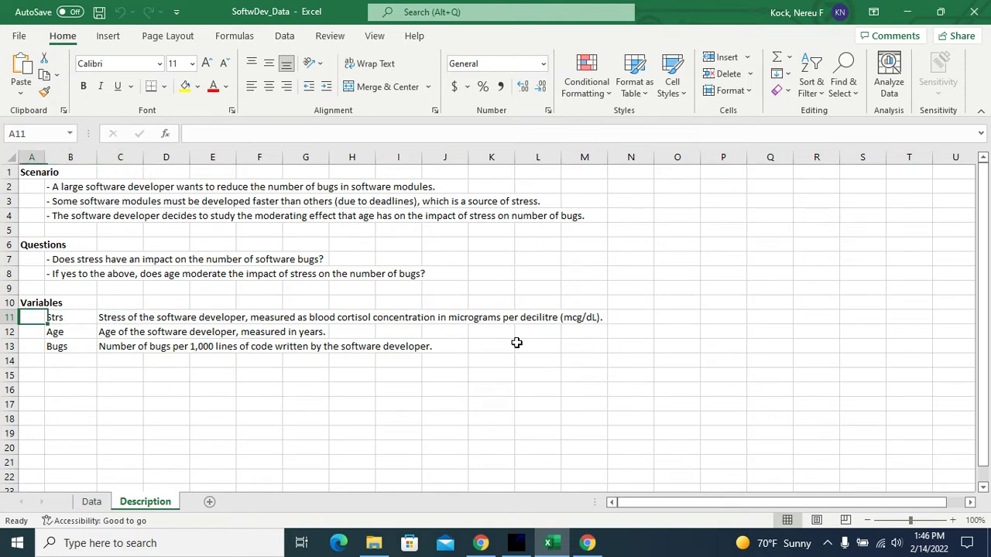
{"action": "key", "text": "Down"}
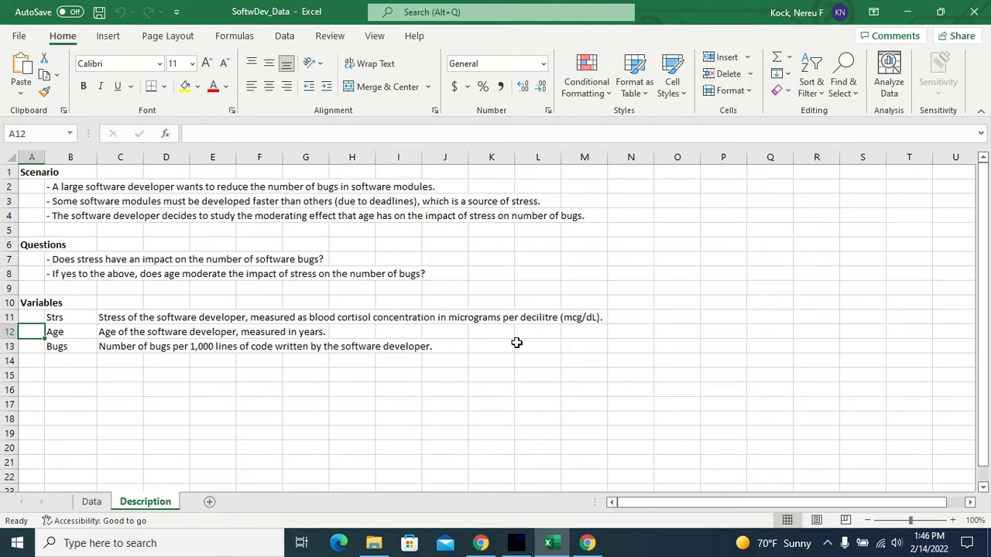
{"action": "key", "text": "Down"}
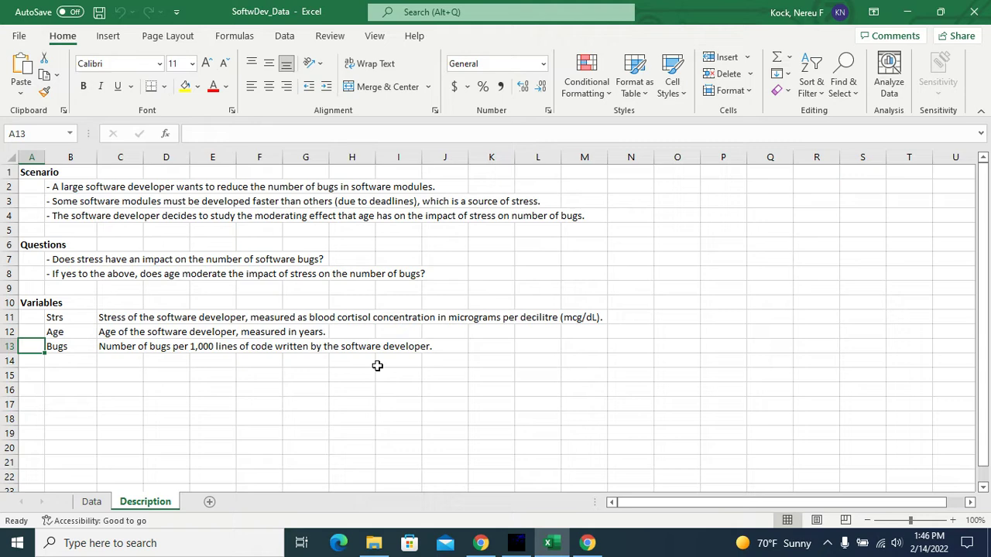
Look through the Data sheet down to its last record and back up to the column headers.
{"action": "left_click", "coordinate": [91, 503]}
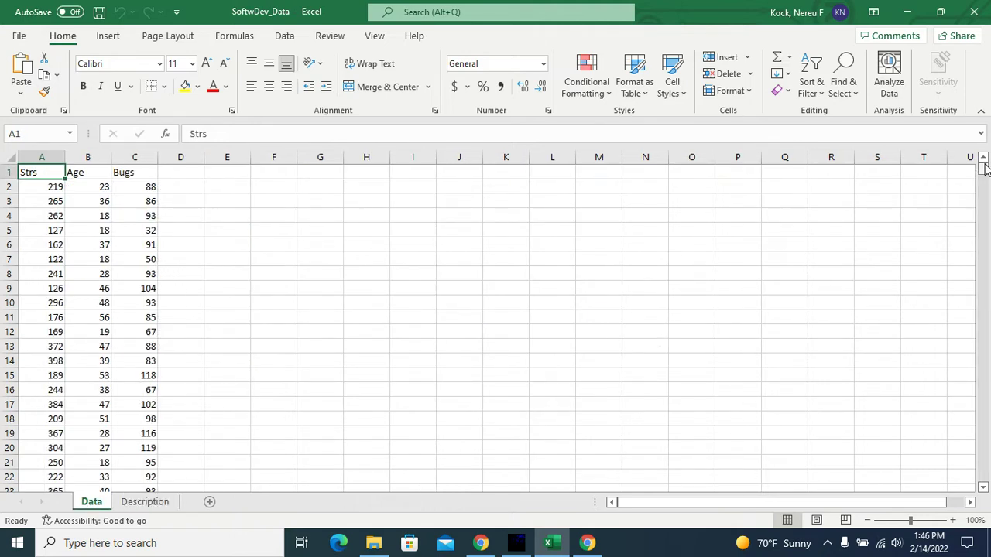
{"action": "left_click_drag", "start_coordinate": [982, 166], "coordinate": [982, 476]}
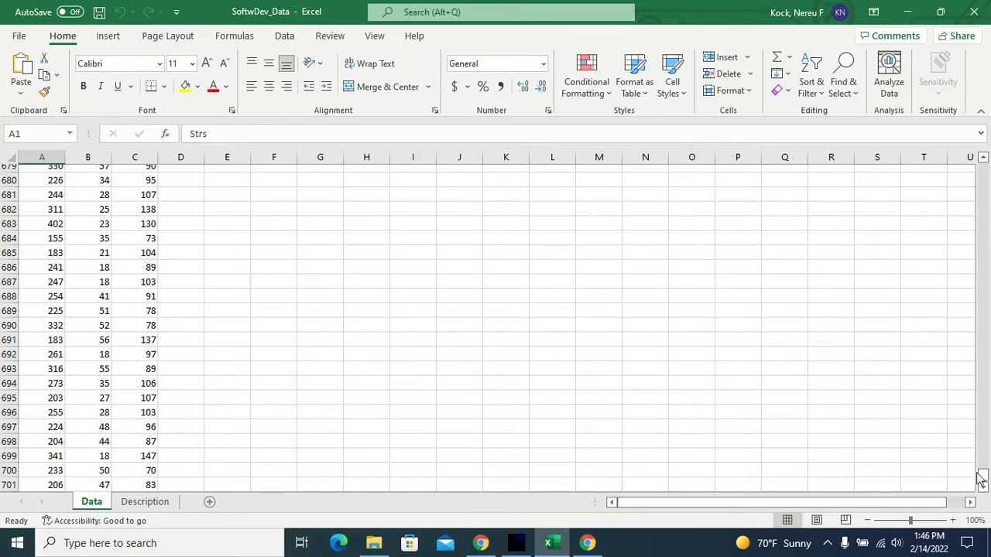
{"action": "left_click_drag", "start_coordinate": [982, 476], "coordinate": [982, 169]}
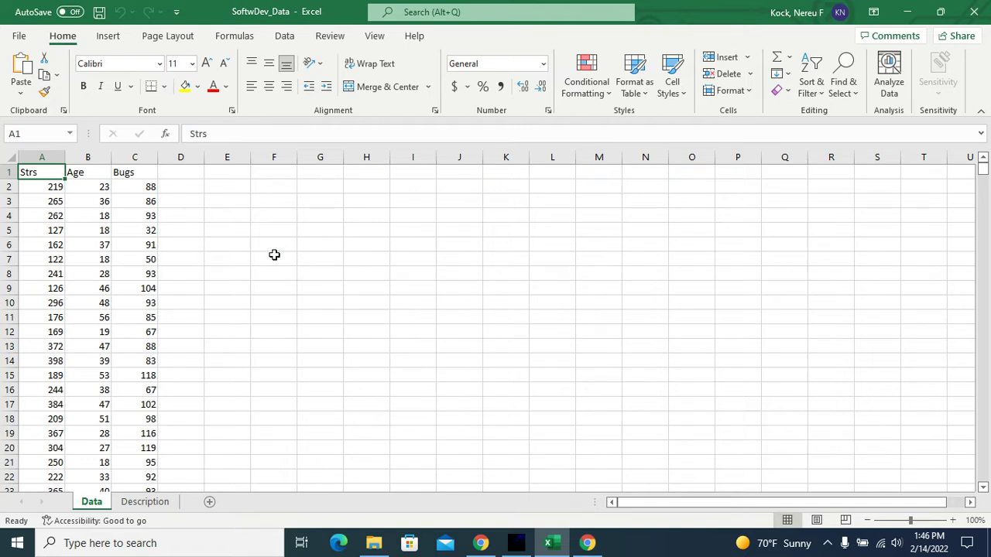
{"action": "key", "text": "Right"}
{"action": "key", "text": "Left"}
{"action": "key", "text": "Down"}
{"action": "key", "text": "Up"}
{"action": "key", "text": "Down"}
{"action": "key", "text": "Up"}
{"action": "key", "text": "Down"}
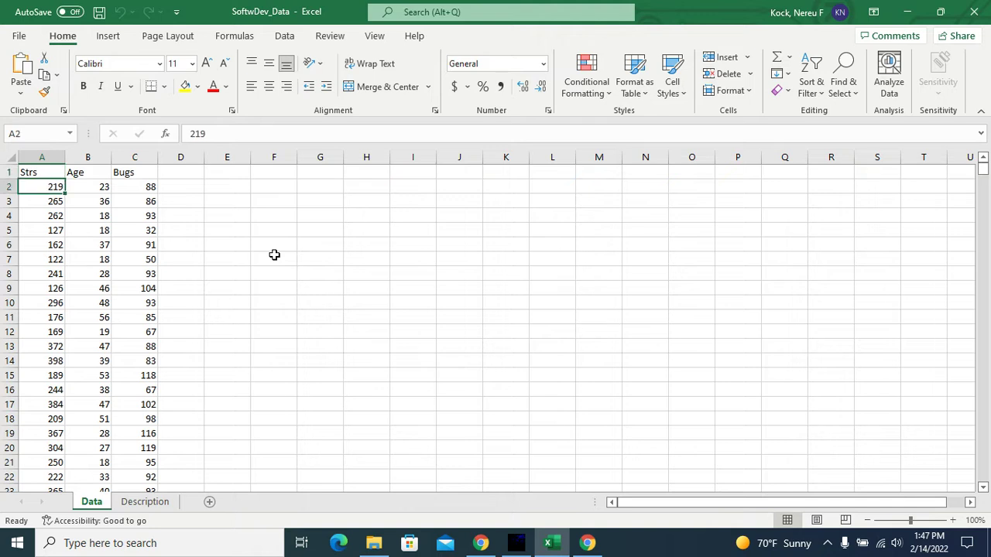
Examine the Strs, Age and Bugs values in the first records of the Data sheet.
{"action": "key", "text": "Right"}
{"action": "key", "text": "Right"}
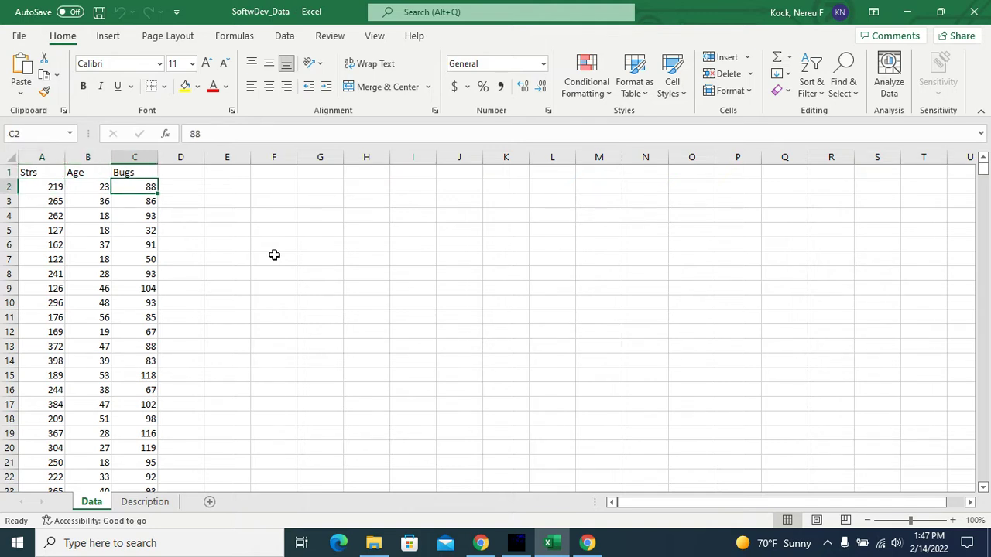
{"action": "key", "text": "Left"}
{"action": "key", "text": "Left"}
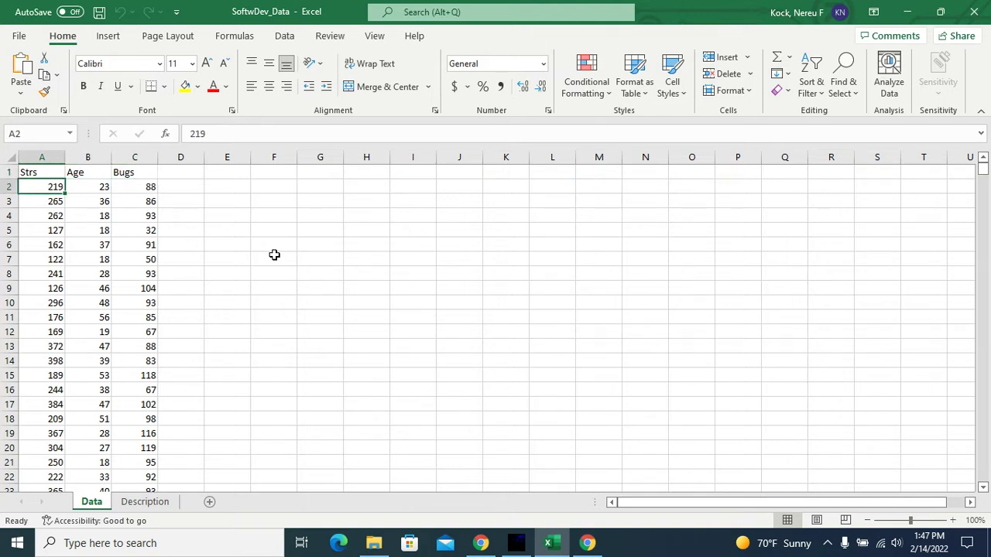
{"action": "key", "text": "Right"}
{"action": "key", "text": "Right"}
{"action": "key", "text": "Left"}
{"action": "key", "text": "Left"}
{"action": "key", "text": "Right"}
{"action": "key", "text": "Right"}
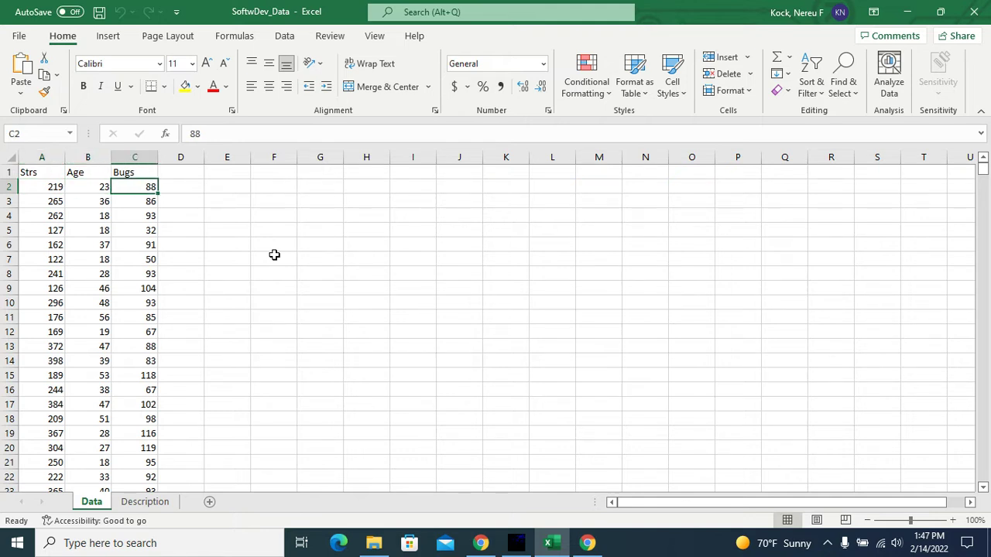
{"action": "key", "text": "Home"}
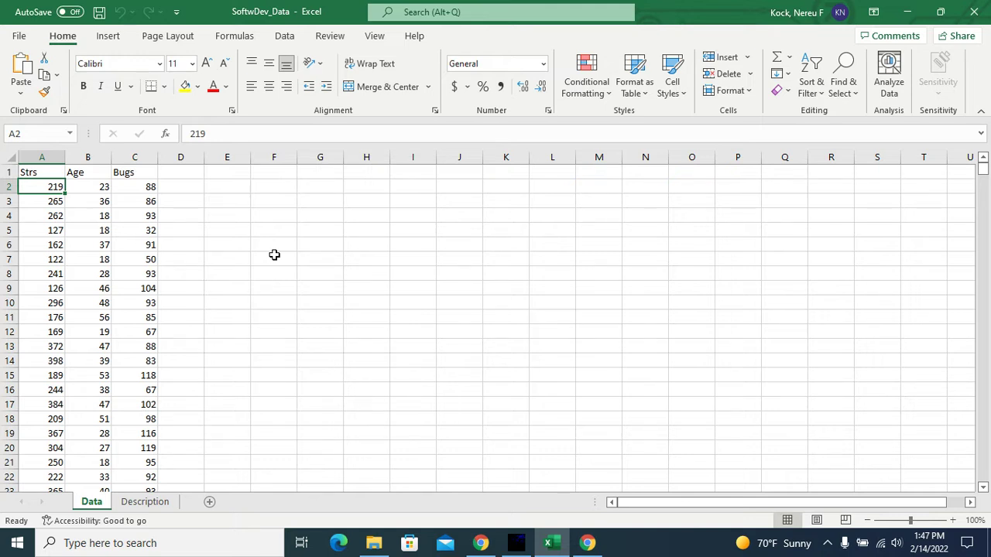
{"action": "key", "text": "Right"}
{"action": "key", "text": "Right"}
{"action": "key", "text": "Left"}
{"action": "key", "text": "Left"}
{"action": "key", "text": "Down"}
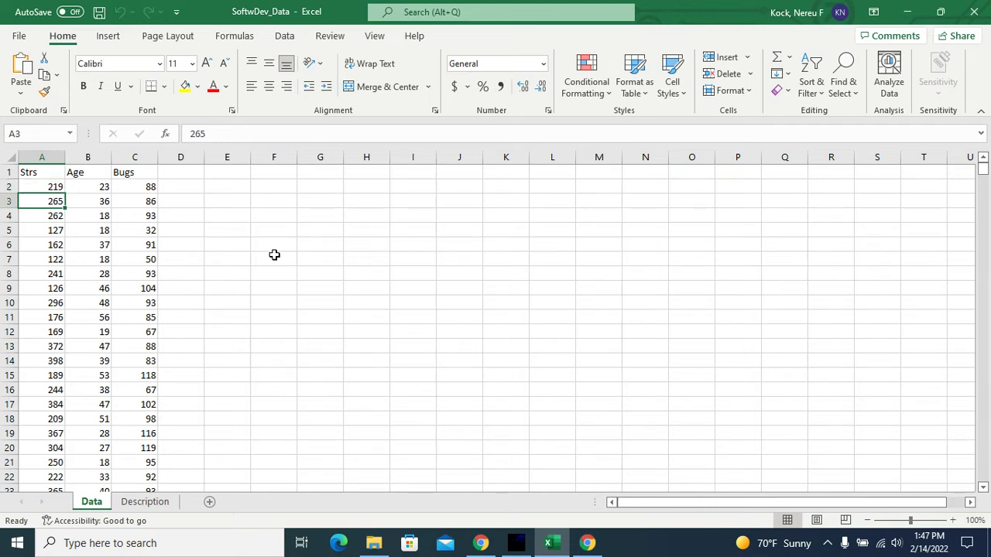
{"action": "key", "text": "Up"}
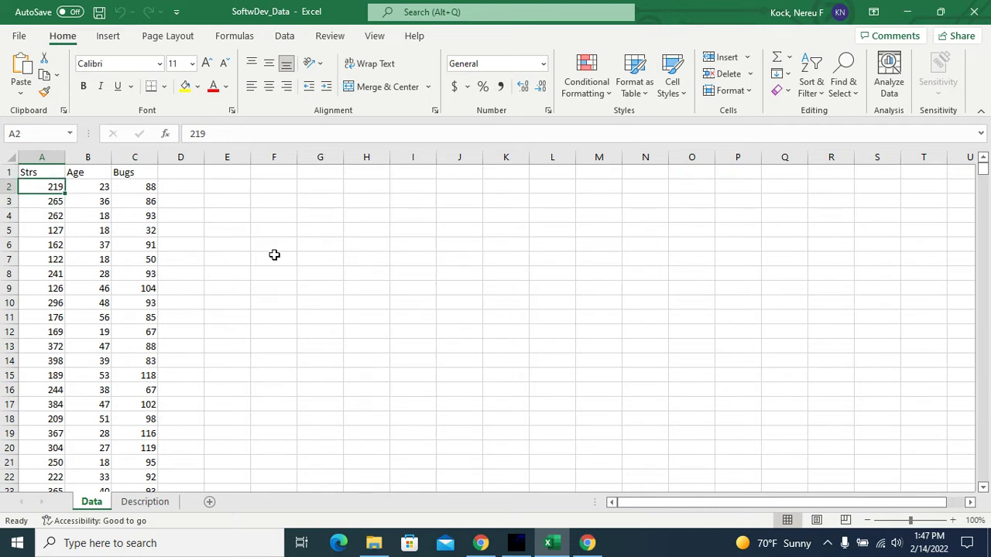
{"action": "key", "text": "Up"}
{"action": "key", "text": "Down"}
{"action": "key", "text": "Right"}
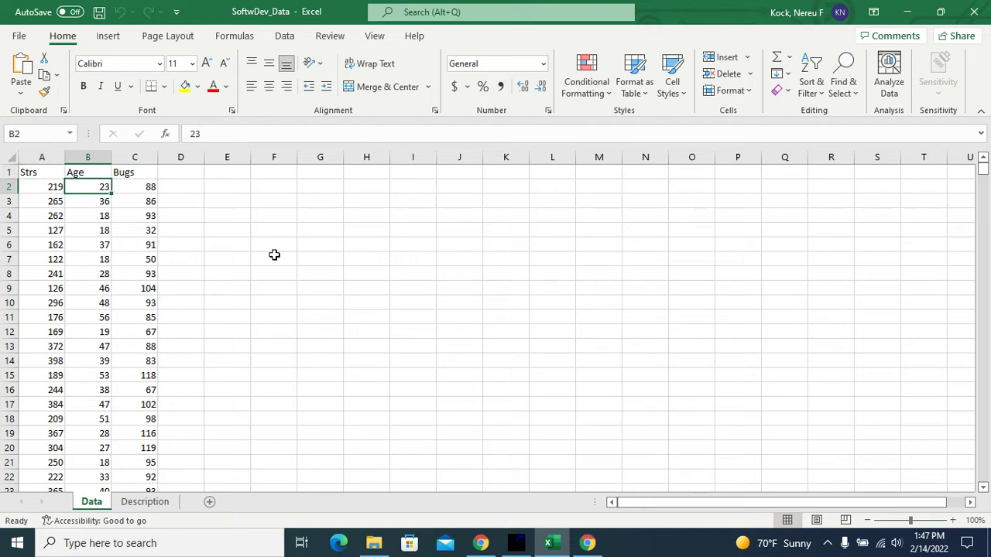
{"action": "key", "text": "Right"}
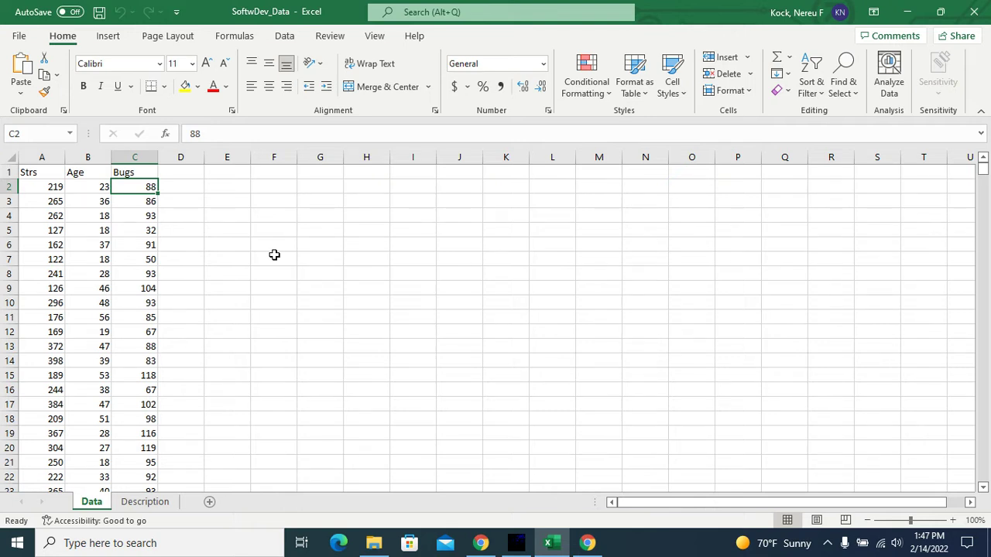
{"action": "key", "text": "Left"}
{"action": "key", "text": "Left"}
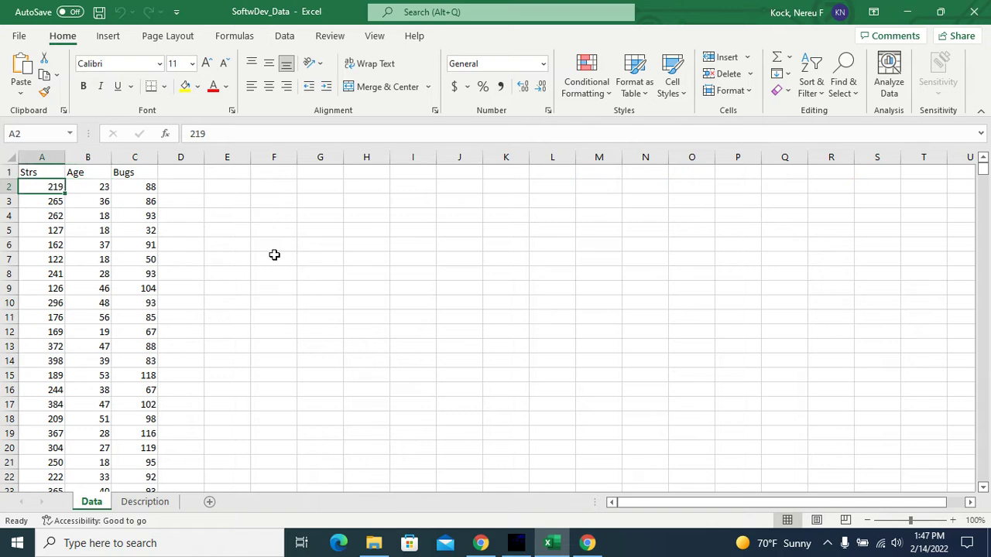
Switch to WarpPLS and create the project file SoftwDev_Data.prj in the Downloads folder.
{"action": "left_click", "coordinate": [515, 548]}
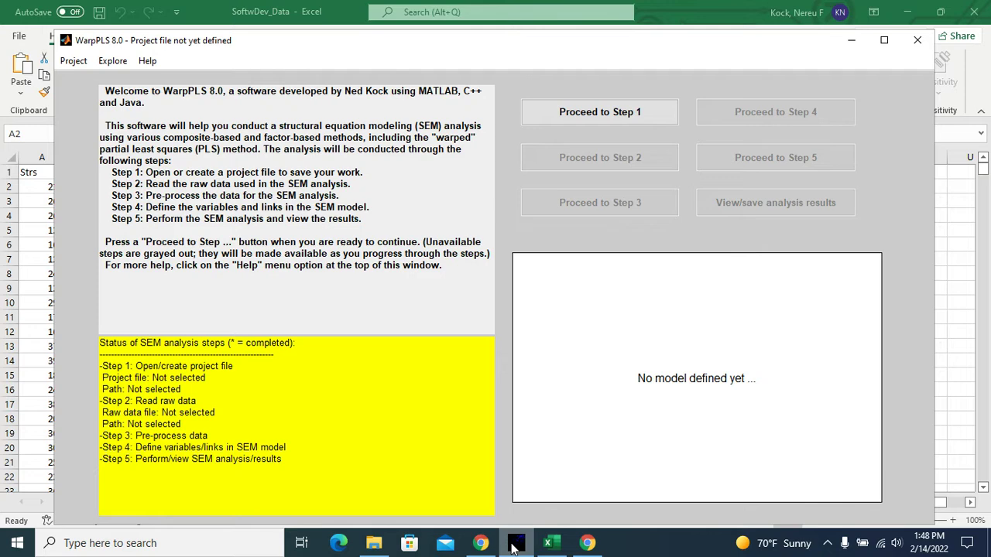
{"action": "left_click", "coordinate": [582, 113]}
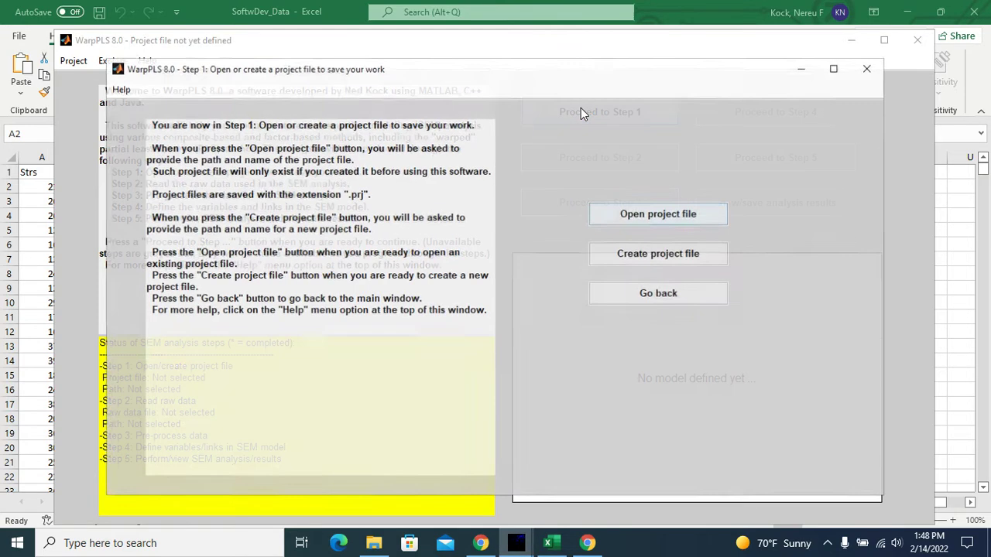
{"action": "left_click", "coordinate": [657, 261]}
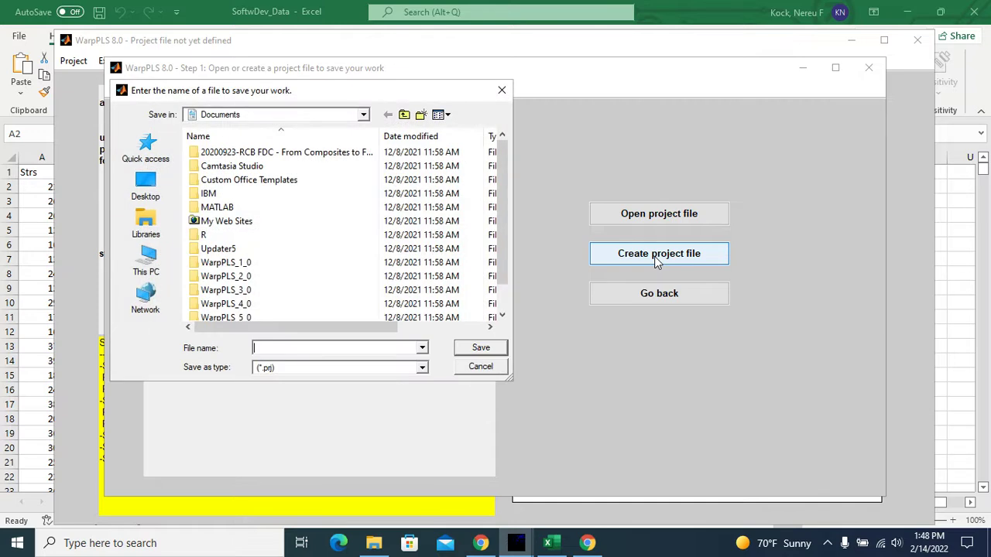
{"action": "left_click", "coordinate": [363, 115]}
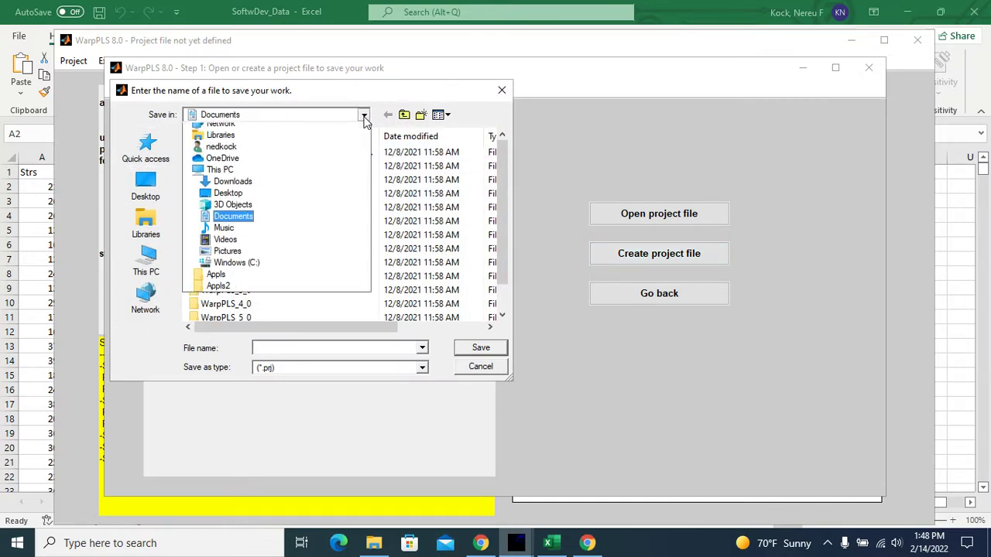
{"action": "left_click", "coordinate": [229, 211]}
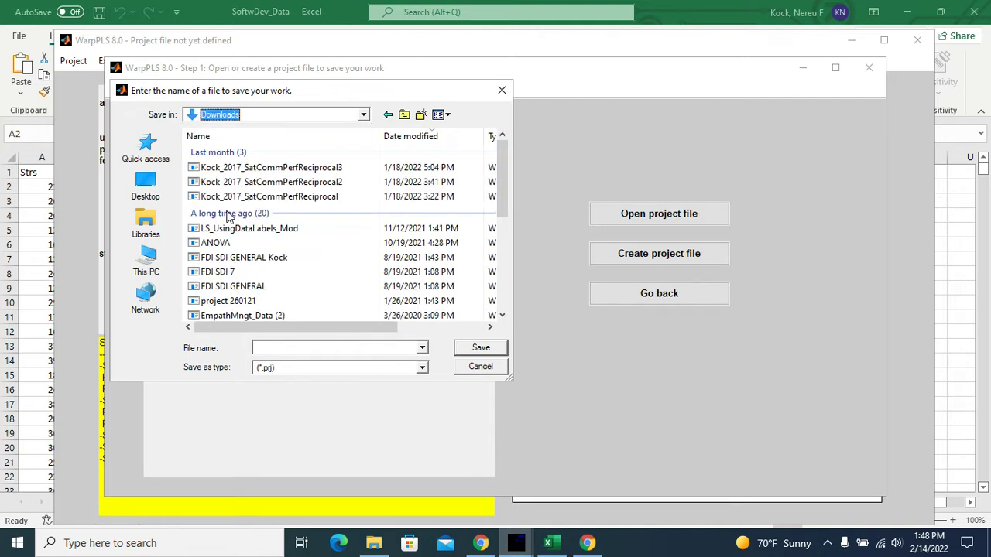
{"action": "left_click", "coordinate": [325, 348]}
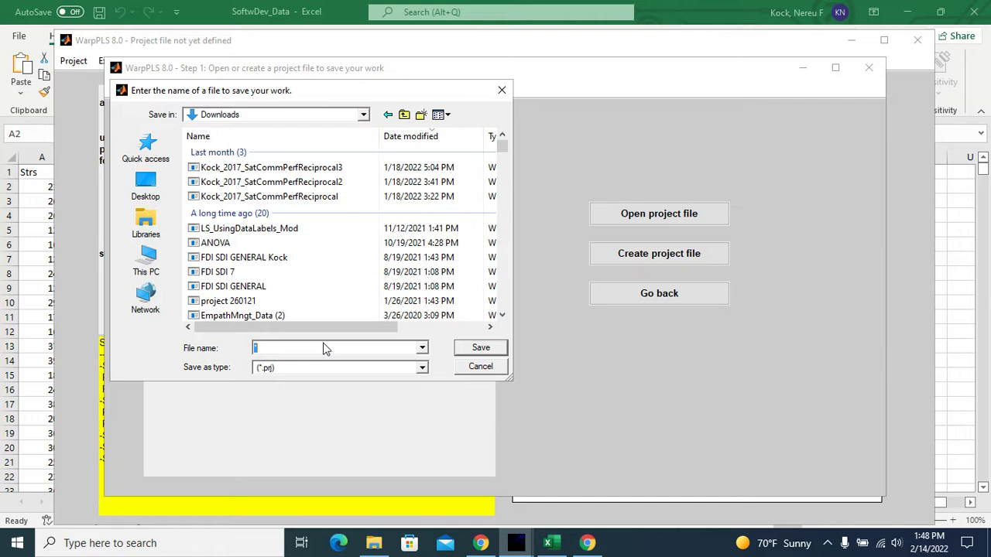
{"action": "left_click", "coordinate": [215, 172]}
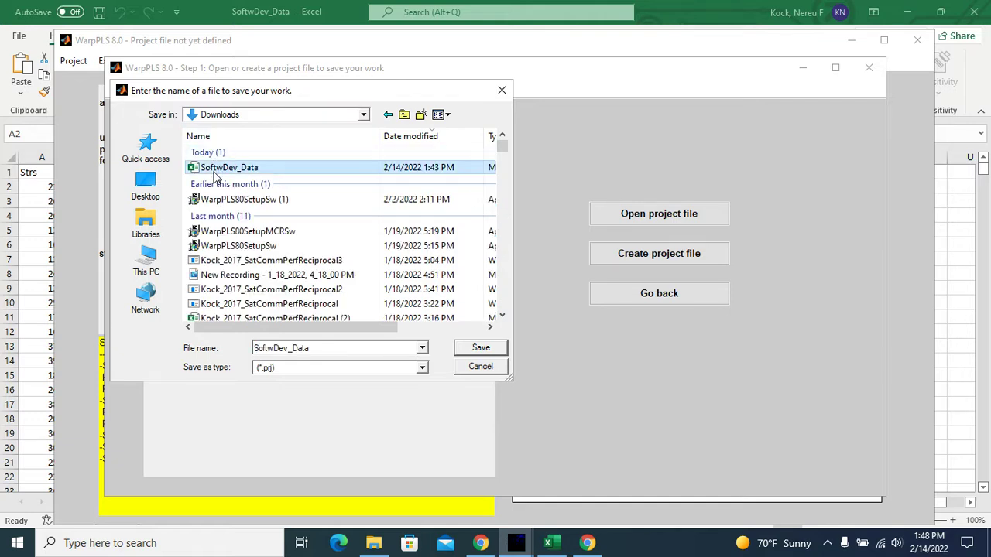
{"action": "double_click", "coordinate": [333, 347]}
{"action": "left_click", "coordinate": [342, 346]}
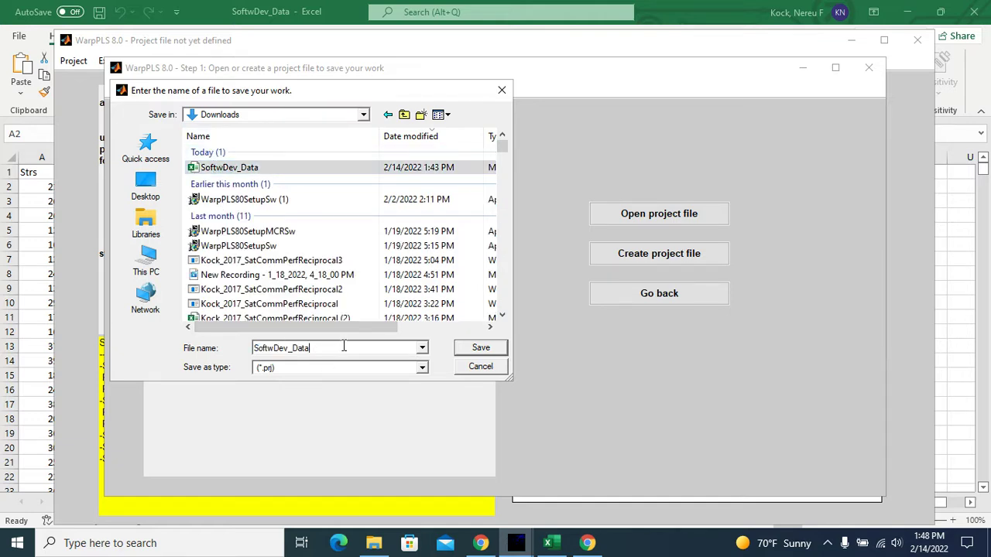
{"action": "type", "text": ".prj"}
{"action": "left_click", "coordinate": [481, 349]}
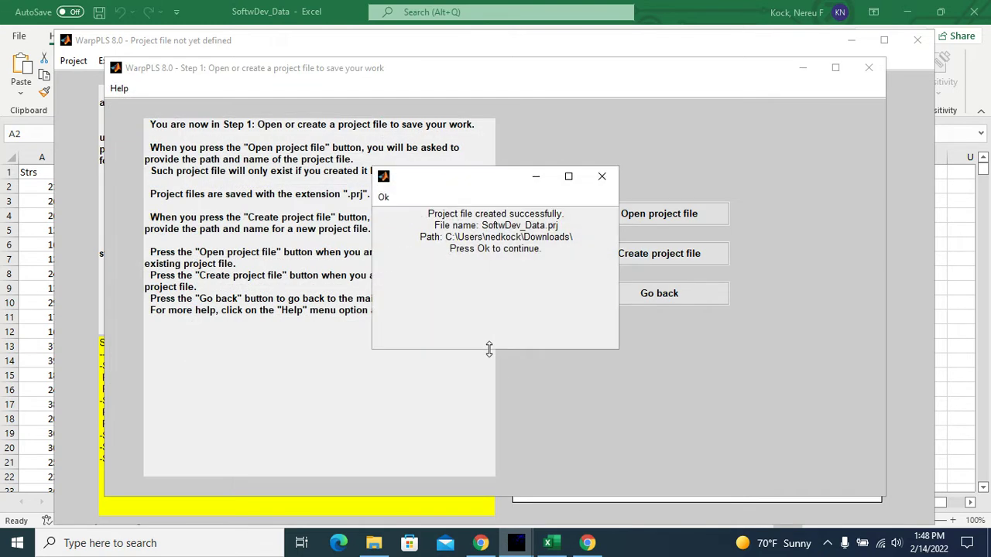
{"action": "left_click", "coordinate": [382, 197]}
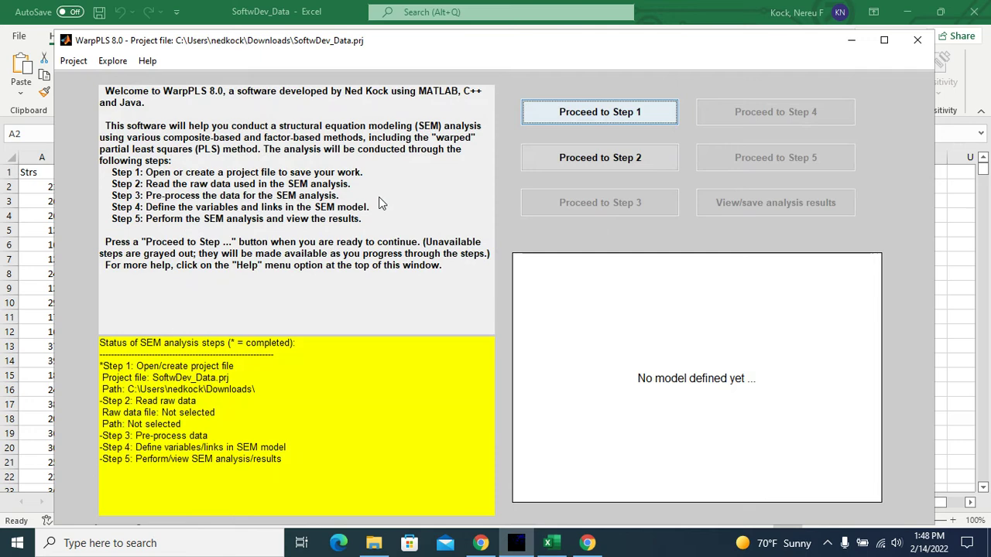
Select the Excel workbook SoftwDev_Data.xlsx in the Downloads folder as the raw data file for the analysis.
{"action": "left_click", "coordinate": [602, 157]}
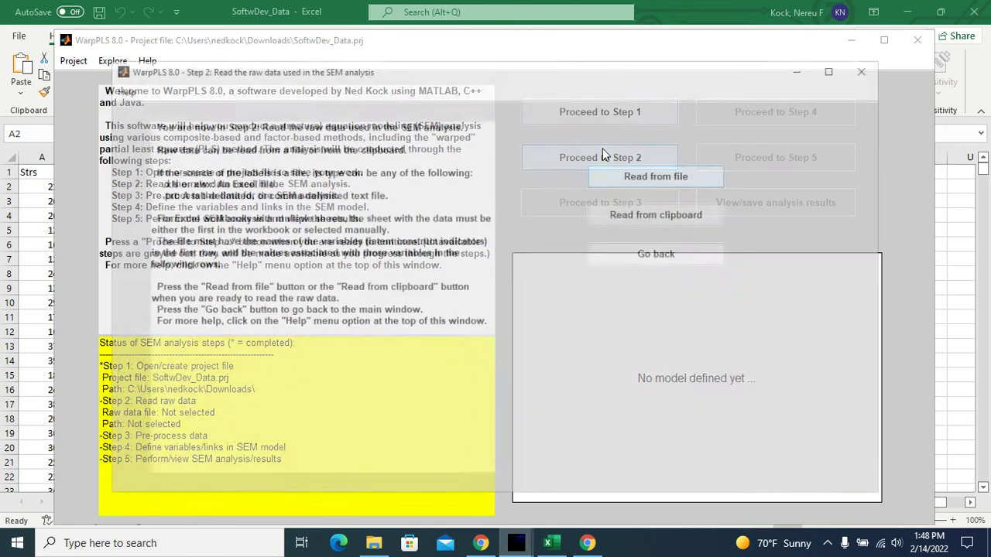
{"action": "left_click", "coordinate": [660, 177]}
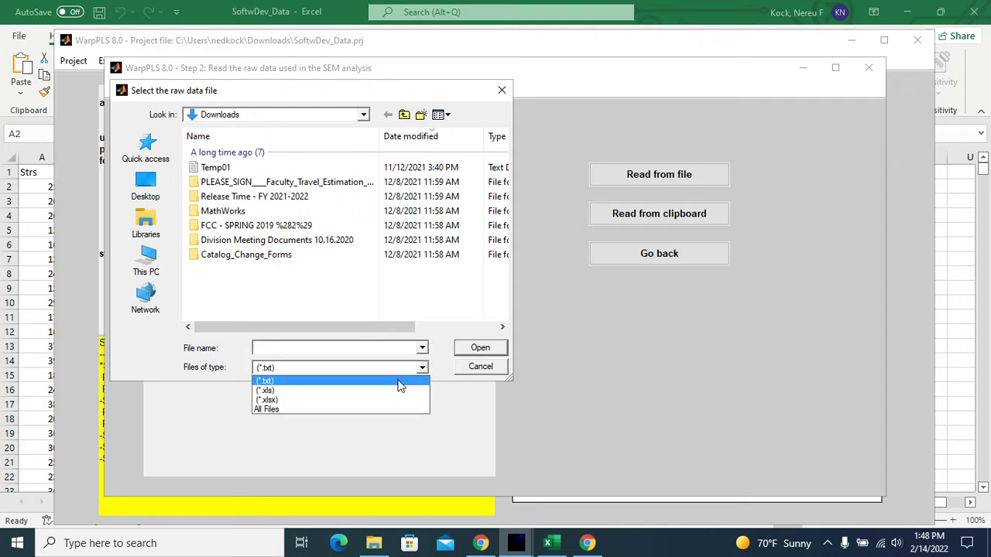
{"action": "left_click", "coordinate": [381, 400]}
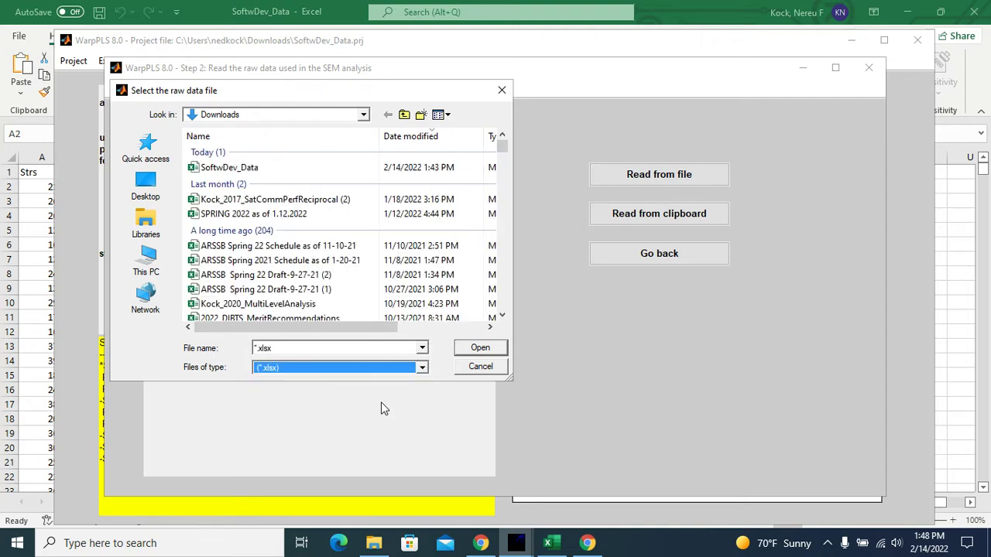
{"action": "left_click", "coordinate": [232, 167]}
{"action": "left_click", "coordinate": [478, 349]}
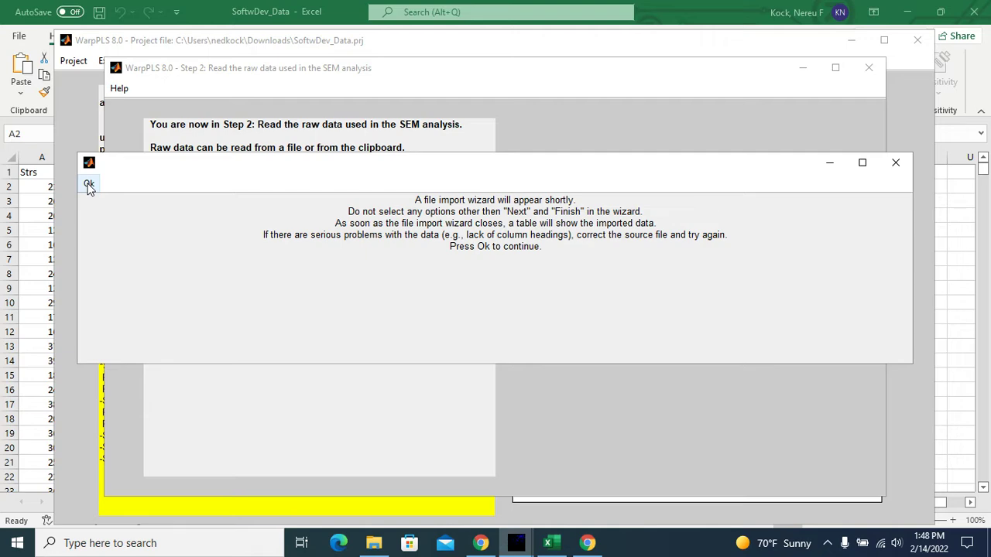
Import the Data worksheet with the wizard's default options and accept the raw data table as correct.
{"action": "left_click", "coordinate": [89, 186]}
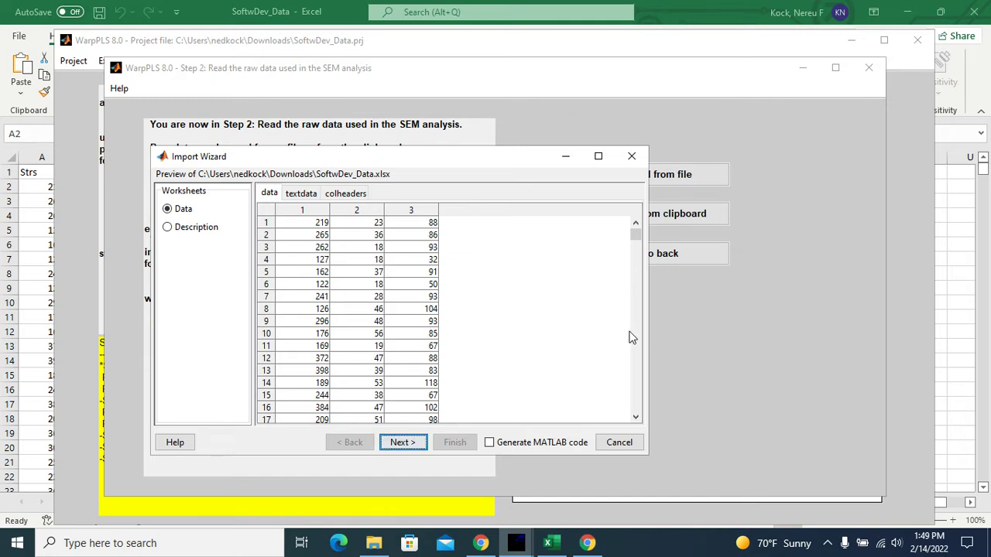
{"action": "left_click", "coordinate": [403, 443]}
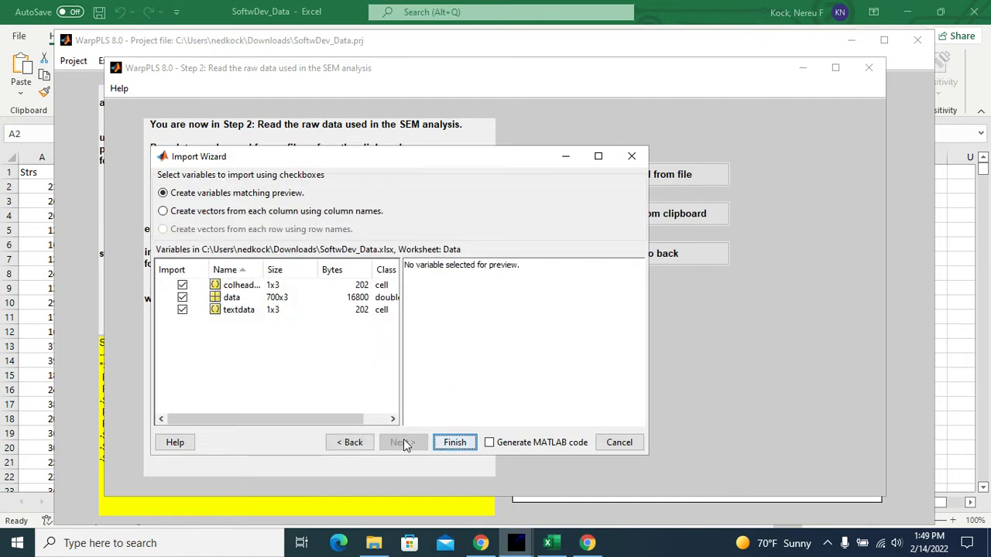
{"action": "left_click", "coordinate": [455, 443]}
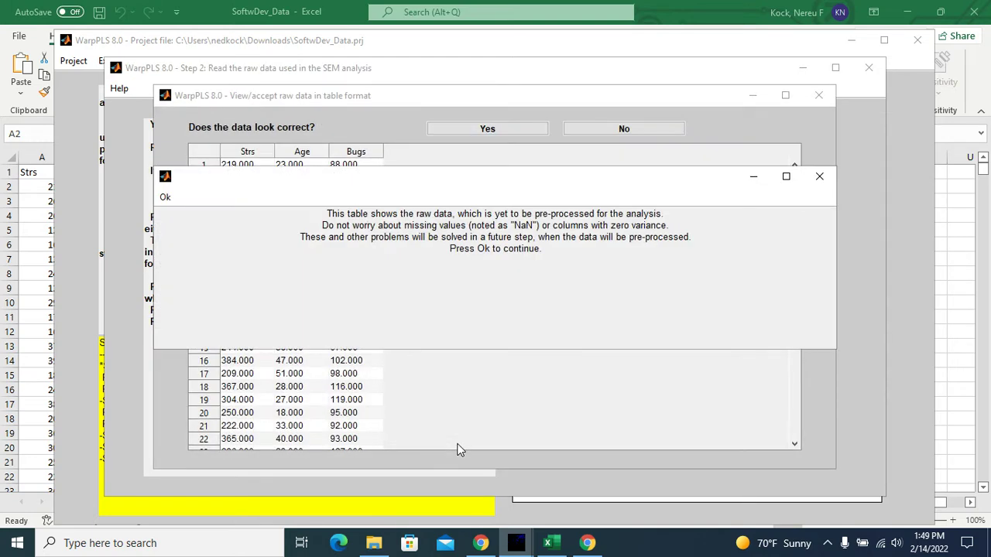
{"action": "left_click", "coordinate": [164, 198]}
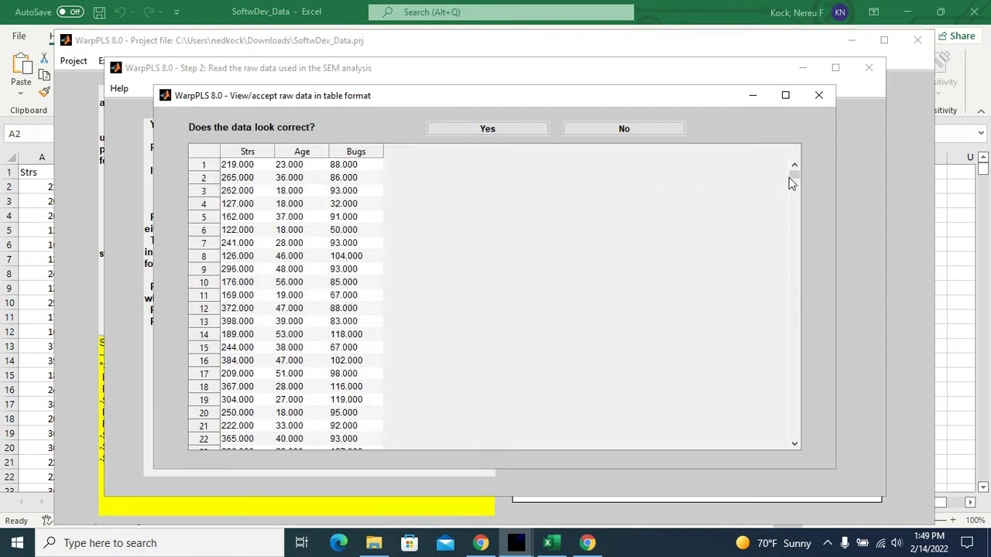
{"action": "mouse_move", "coordinate": [793, 176]}
{"action": "left_mouse_down"}
{"action": "mouse_move", "coordinate": [797, 453]}
{"action": "mouse_move", "coordinate": [793, 164]}
{"action": "left_mouse_up"}
{"action": "left_click", "coordinate": [484, 129]}
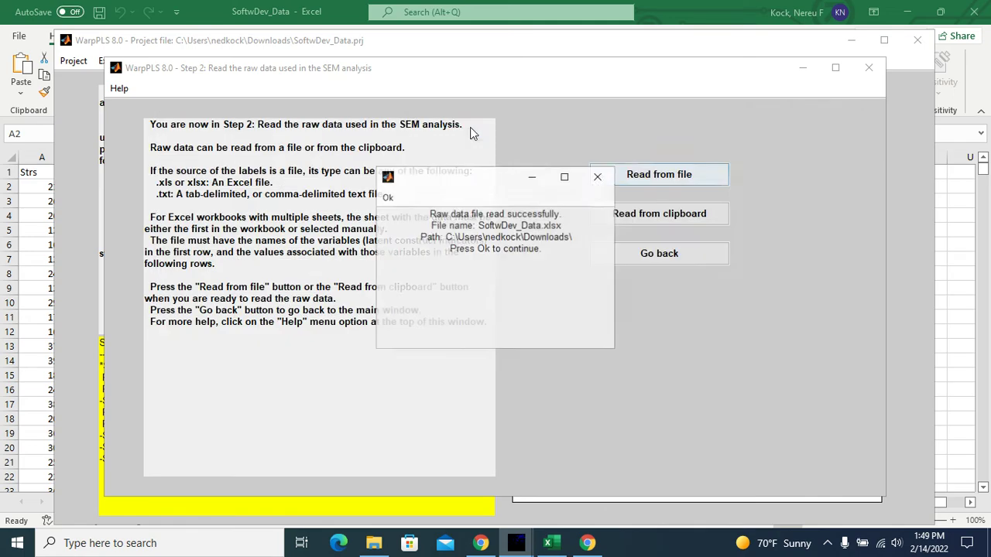
{"action": "left_click", "coordinate": [386, 197]}
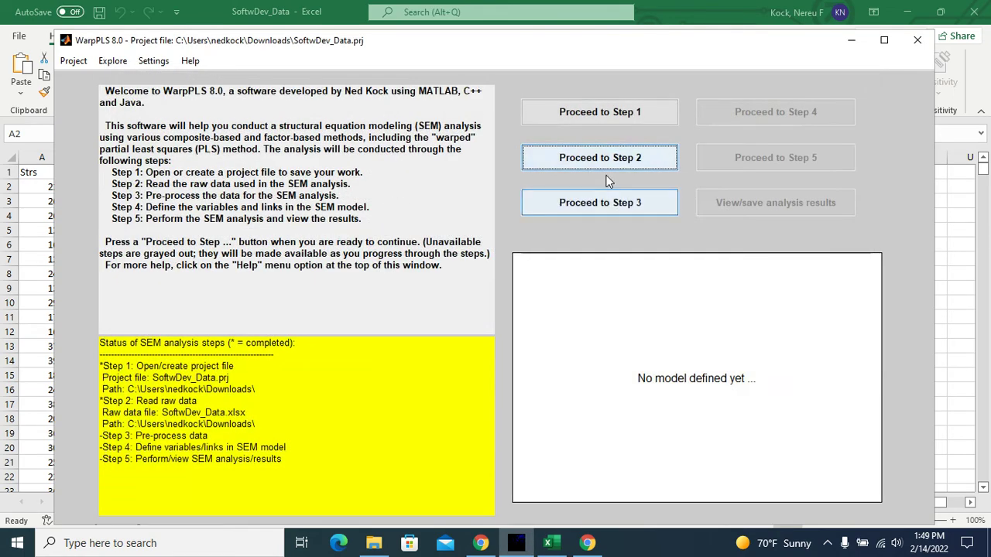
Pre-process the imported data for the SEM analysis and accept the standardized data table as correct.
{"action": "left_click", "coordinate": [616, 206]}
{"action": "left_click", "coordinate": [673, 215]}
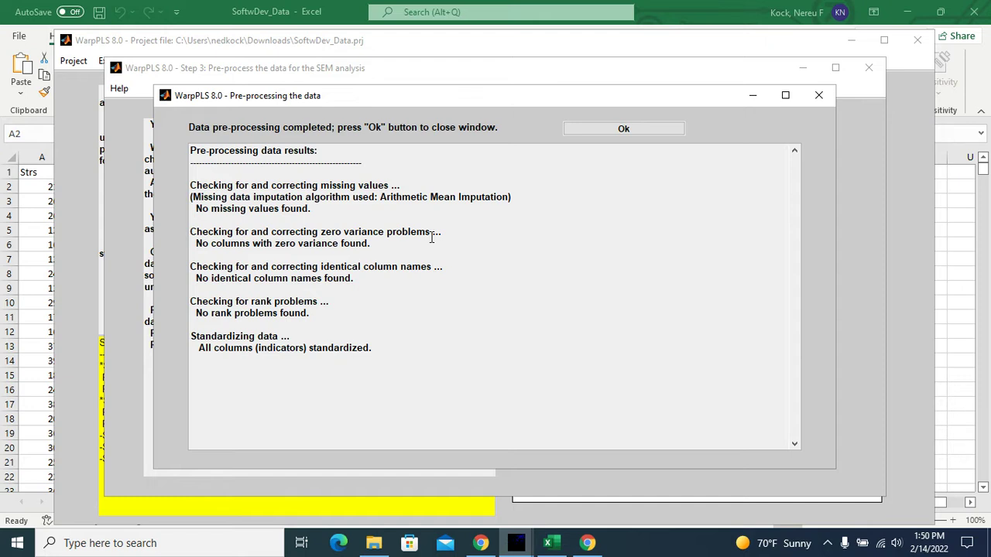
{"action": "left_click", "coordinate": [623, 129]}
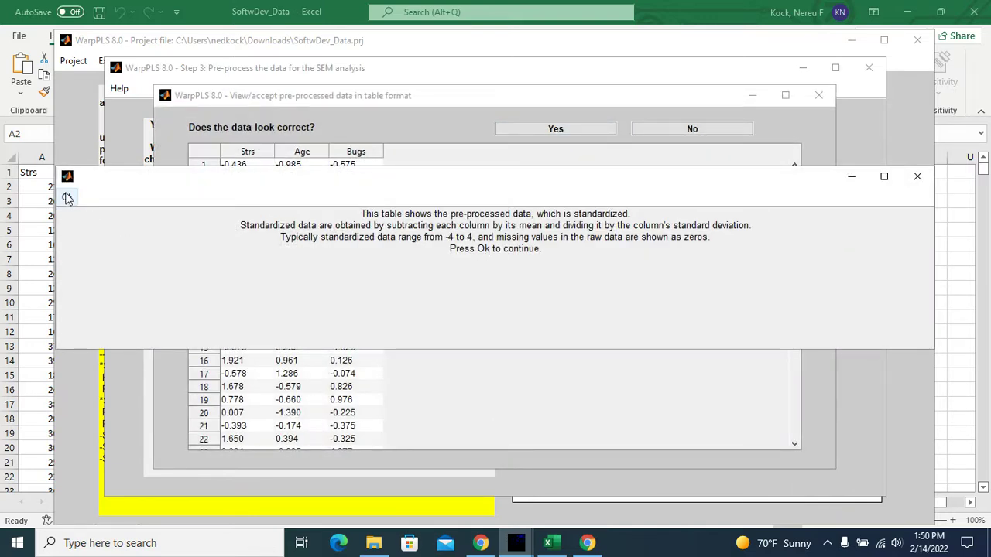
{"action": "left_click", "coordinate": [67, 198]}
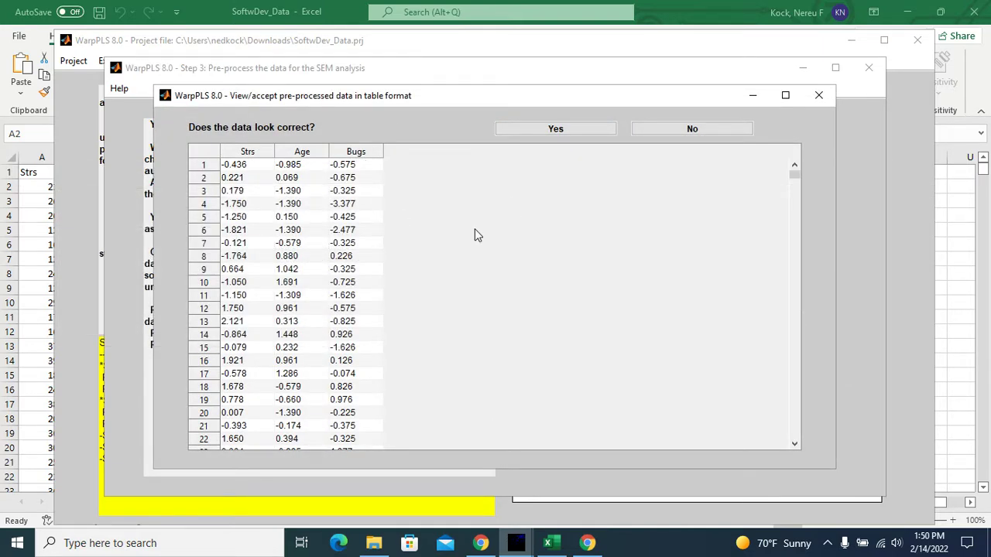
{"action": "left_click", "coordinate": [551, 130]}
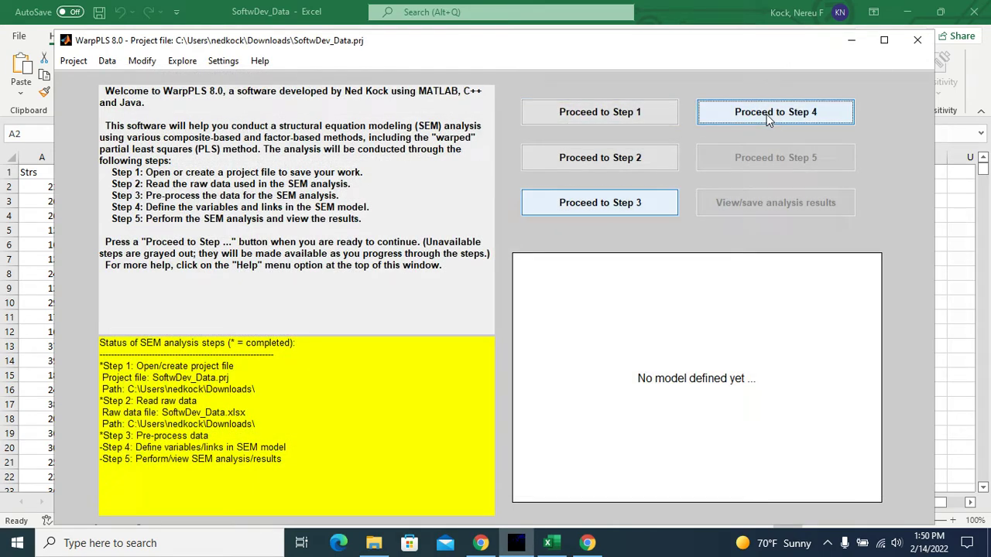
Start a new SEM model and place a latent variable named Strs in the empty model area.
{"action": "left_click", "coordinate": [769, 113]}
{"action": "left_click", "coordinate": [638, 214]}
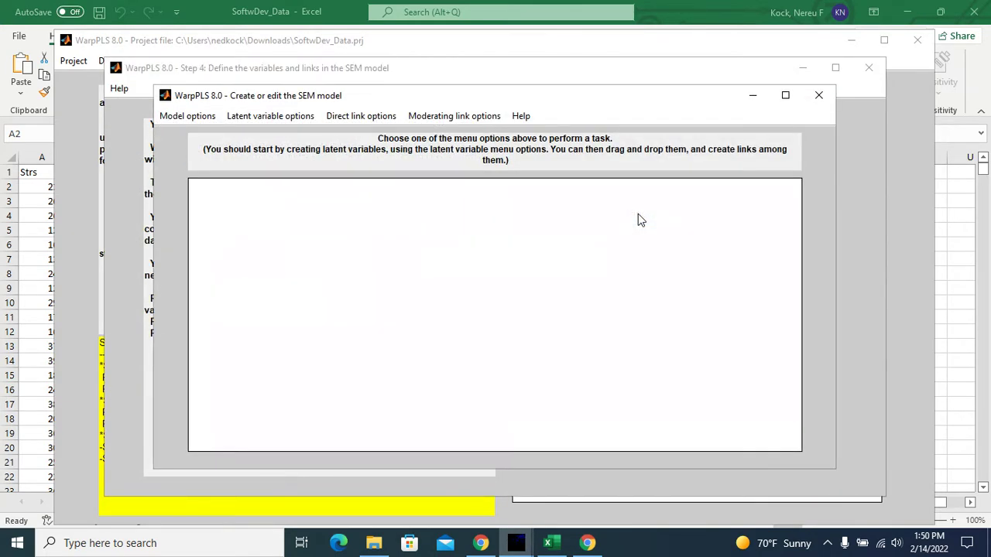
{"action": "left_click", "coordinate": [286, 117]}
{"action": "left_click", "coordinate": [287, 137]}
{"action": "left_click", "coordinate": [300, 290]}
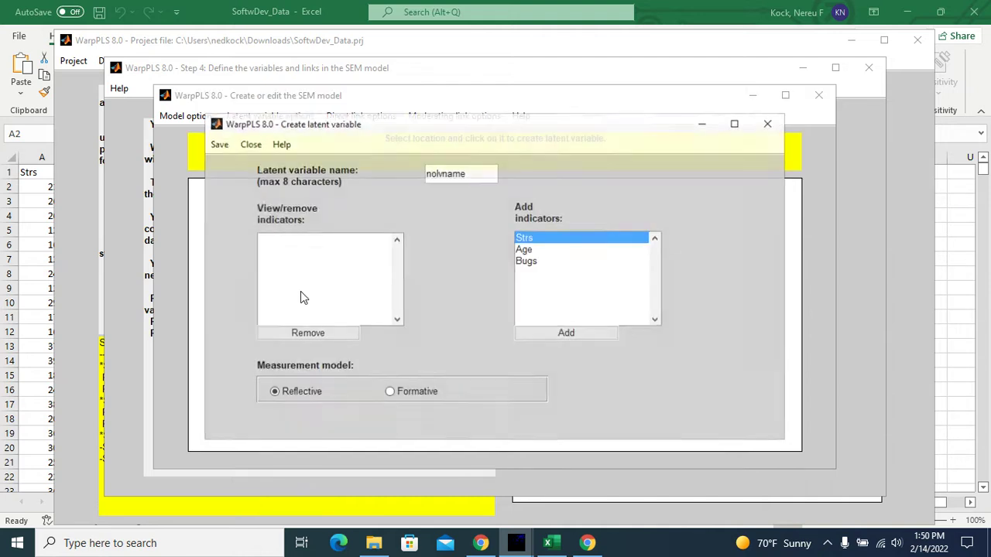
{"action": "left_click_drag", "start_coordinate": [481, 176], "coordinate": [402, 180]}
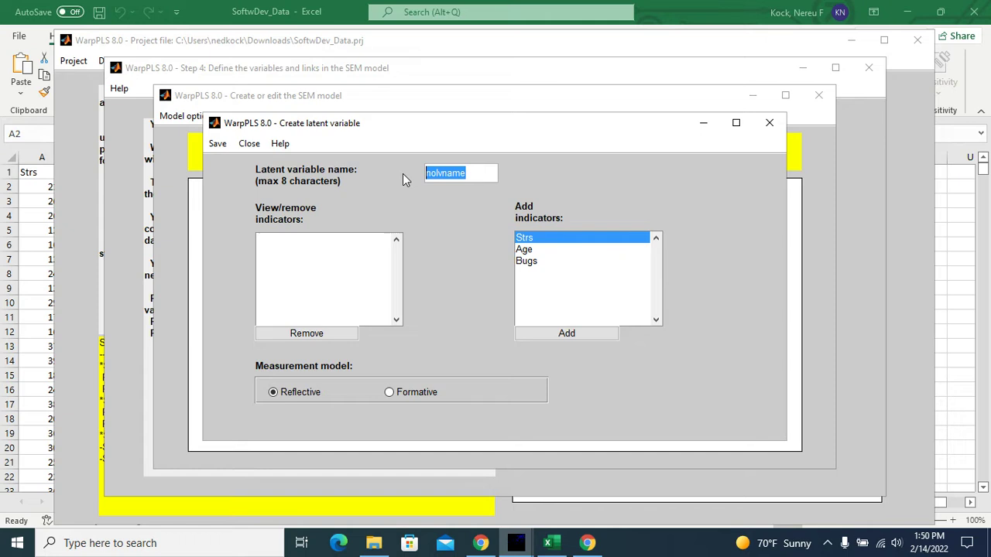
{"action": "type", "text": "Strs"}
Assign the Strs indicator to the Strs latent variable and save its settings.
{"action": "left_click", "coordinate": [219, 144]}
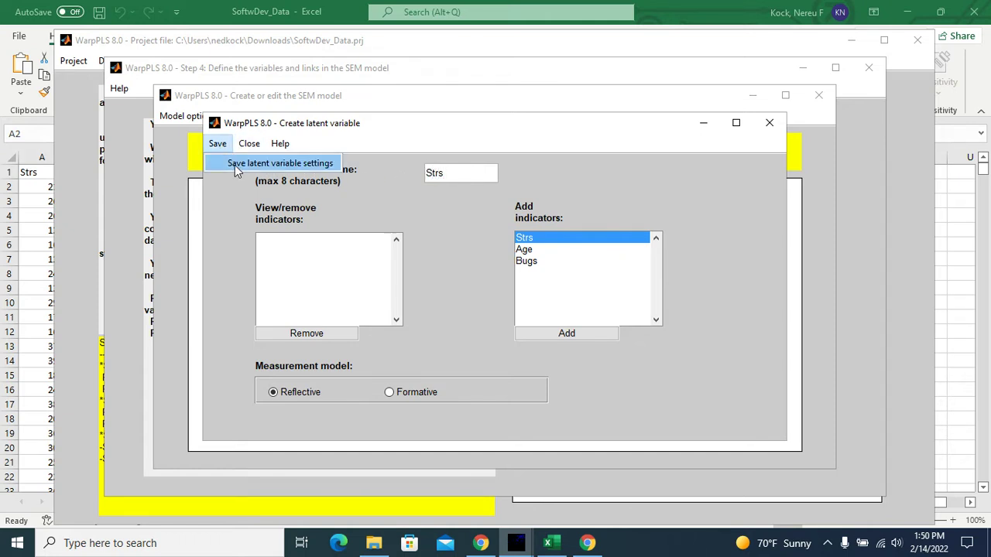
{"action": "left_click", "coordinate": [249, 165]}
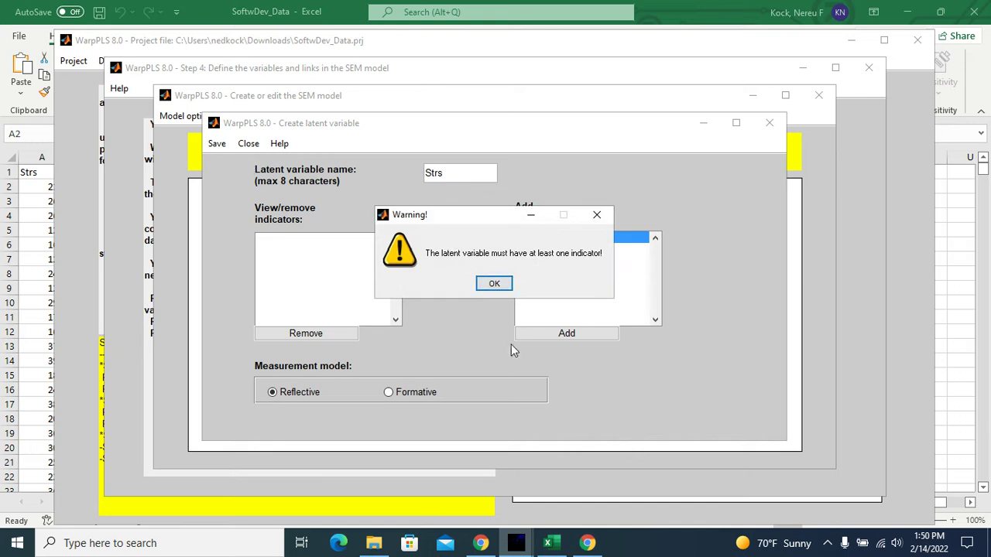
{"action": "left_click", "coordinate": [500, 283]}
{"action": "left_click", "coordinate": [550, 333]}
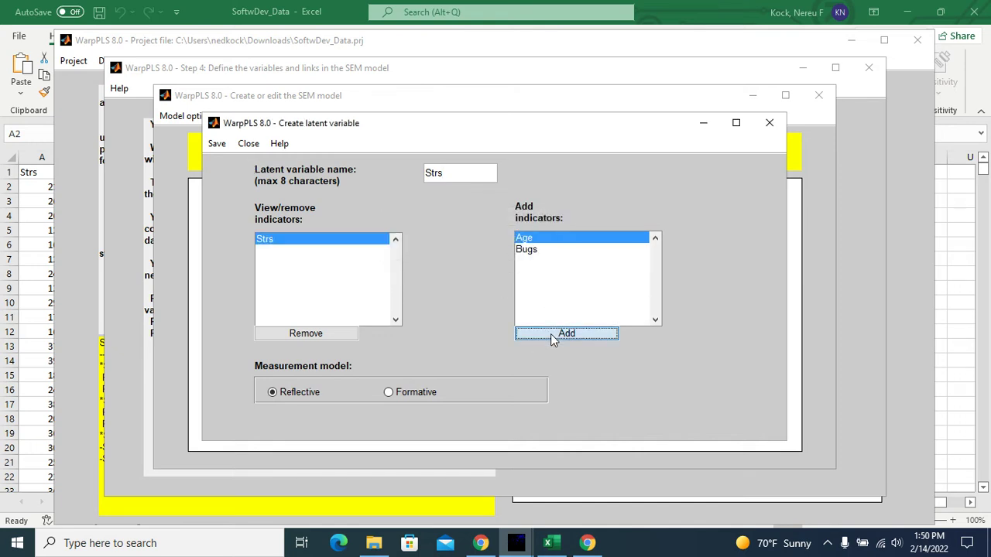
{"action": "left_click", "coordinate": [217, 144]}
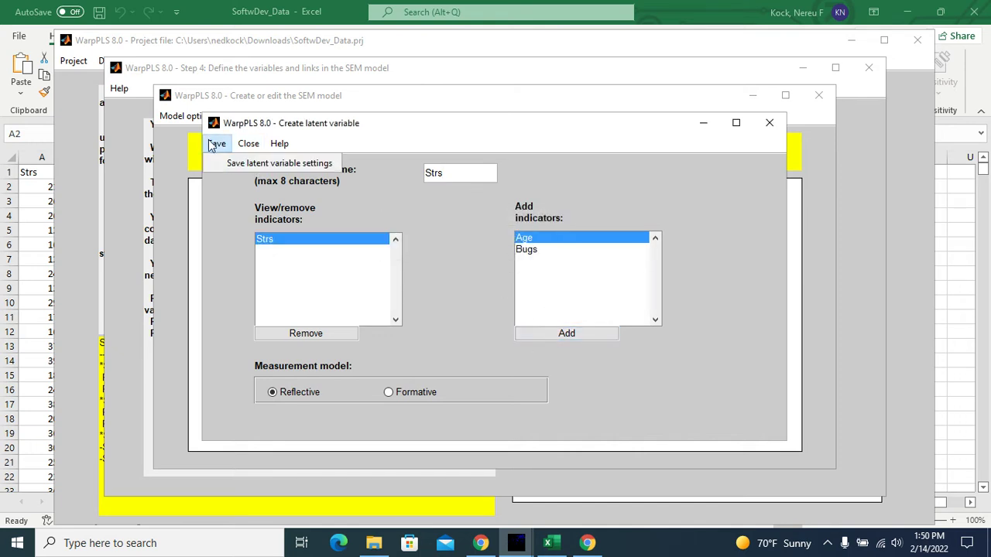
{"action": "left_click", "coordinate": [238, 166]}
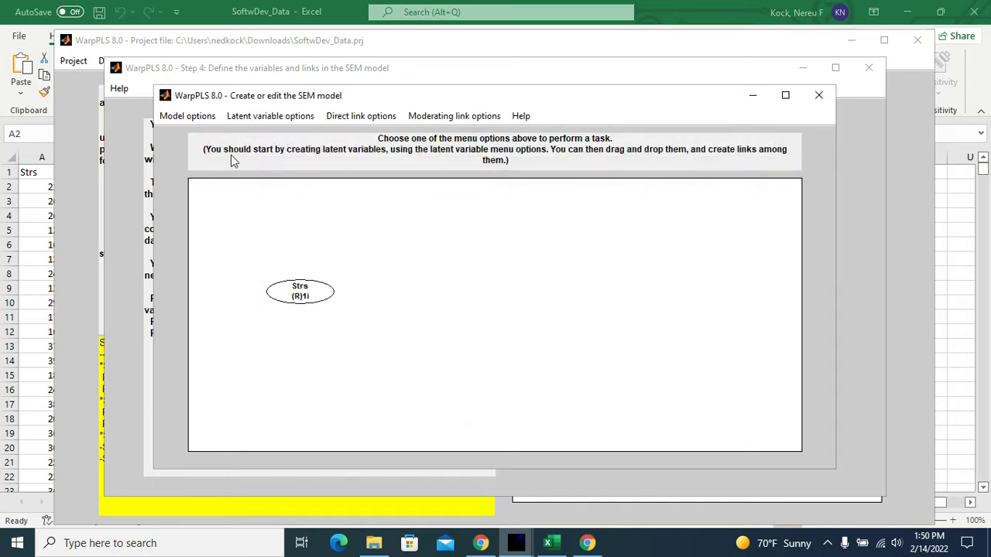
Create a latent variable named Bugs across from Strs, with Bugs as its indicator, and save it.
{"action": "left_click", "coordinate": [270, 116]}
{"action": "left_click", "coordinate": [302, 137]}
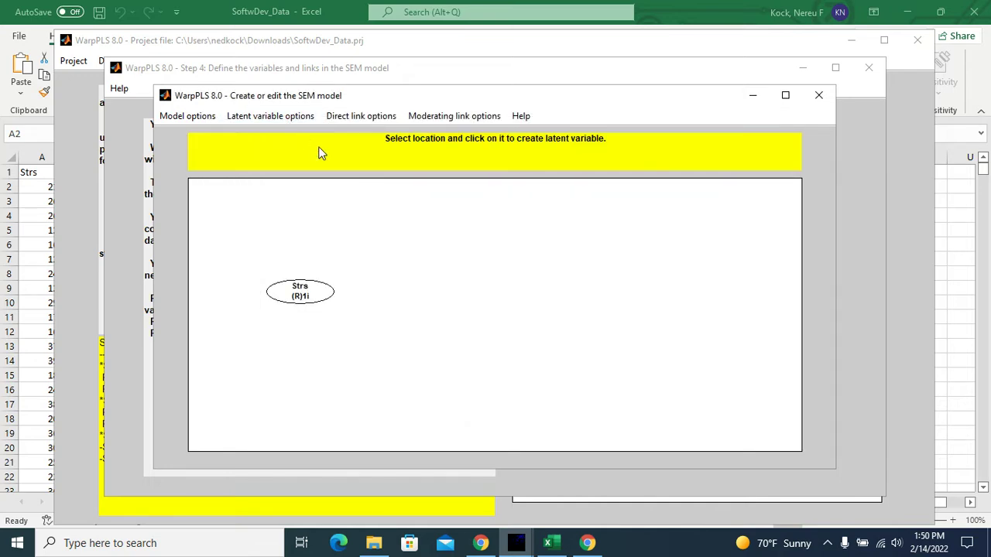
{"action": "left_click", "coordinate": [565, 301]}
{"action": "left_click_drag", "start_coordinate": [476, 170], "coordinate": [409, 171]}
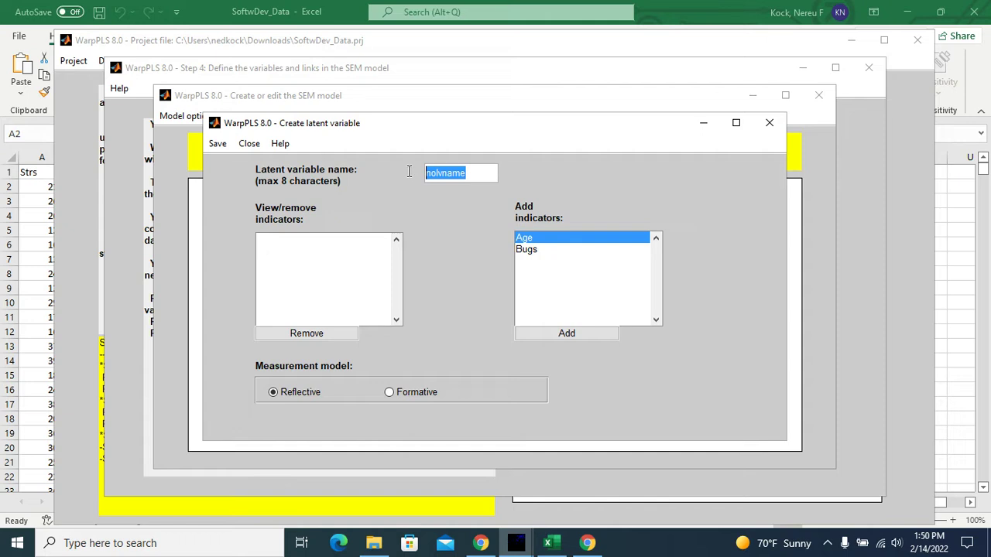
{"action": "type", "text": "Bugs"}
{"action": "left_click", "coordinate": [564, 250]}
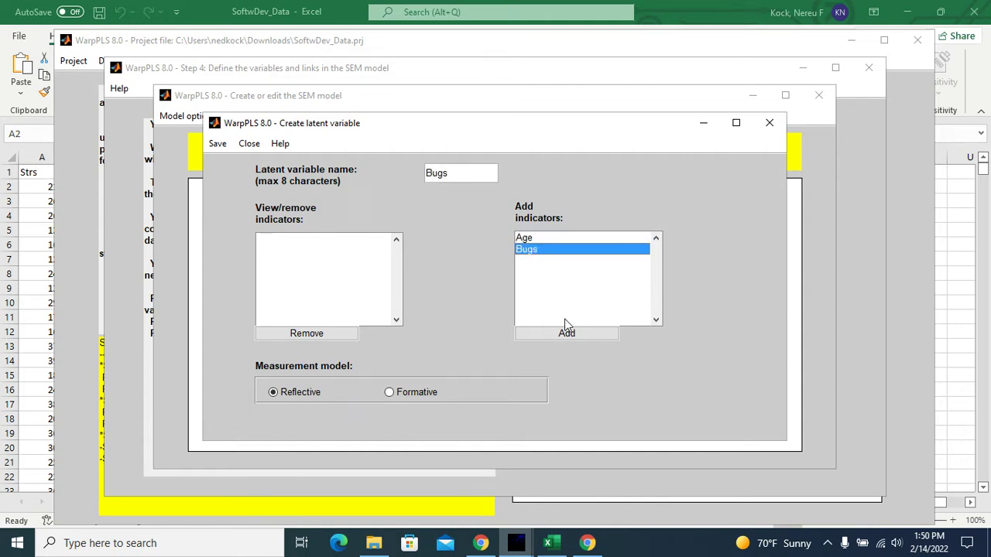
{"action": "left_click", "coordinate": [565, 338]}
{"action": "left_click", "coordinate": [218, 144]}
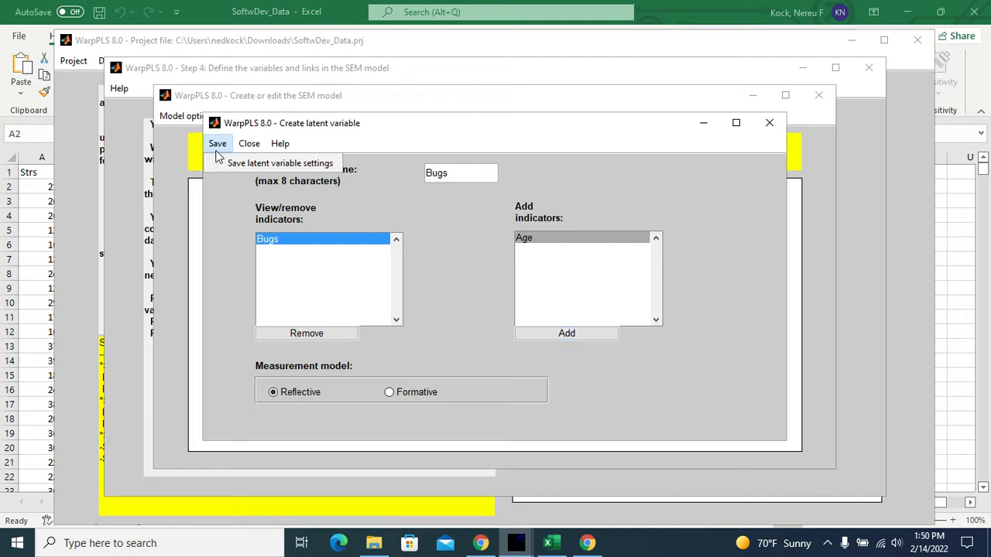
{"action": "left_click", "coordinate": [234, 164]}
Create a direct link from Strs to Bugs and move the Strs variable closer to Bugs.
{"action": "left_click", "coordinate": [345, 116]}
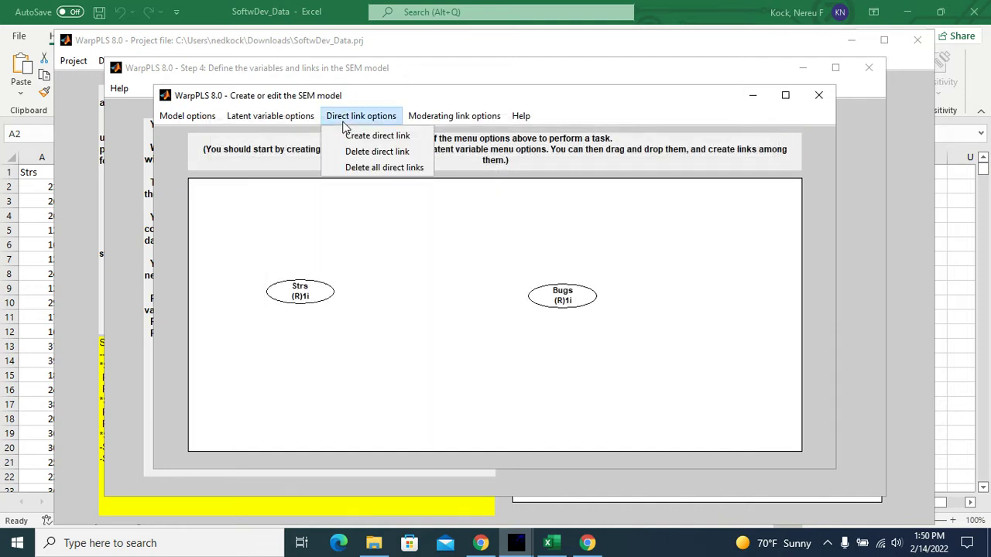
{"action": "left_click", "coordinate": [380, 136]}
{"action": "left_click", "coordinate": [306, 294]}
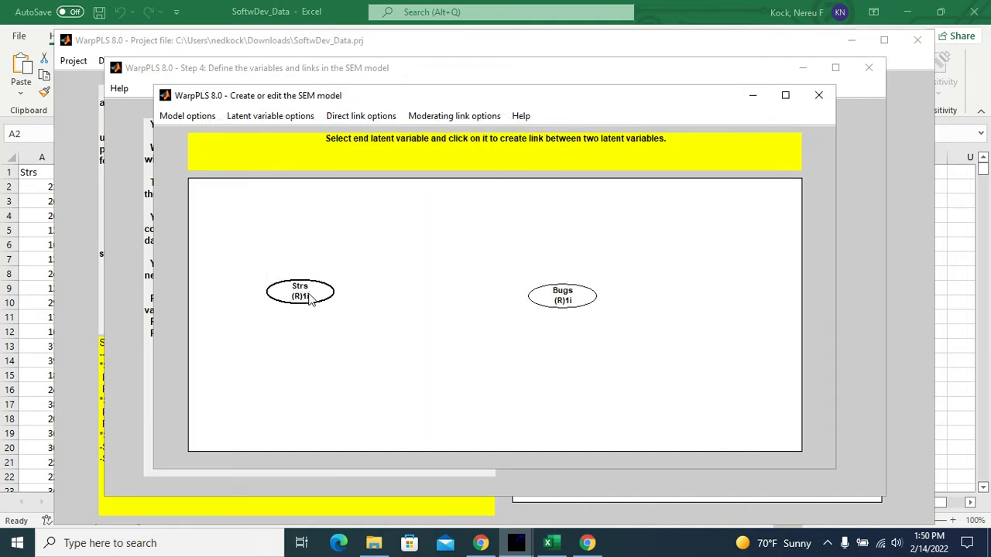
{"action": "left_click", "coordinate": [558, 296]}
{"action": "left_click_drag", "start_coordinate": [303, 294], "coordinate": [378, 301]}
Switch to the Excel workbook and review the age moderation question on the Description sheet.
{"action": "left_click", "coordinate": [253, 7]}
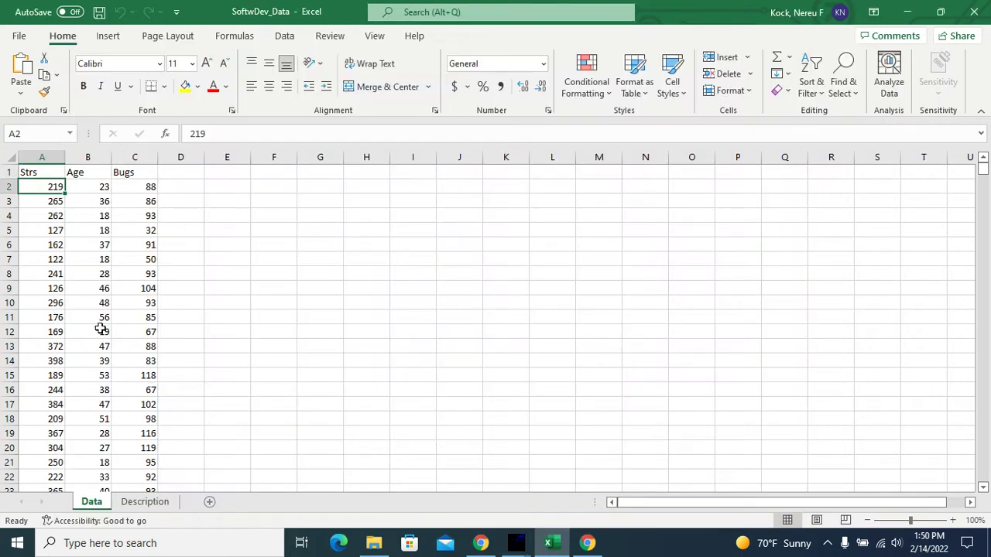
{"action": "left_click", "coordinate": [145, 505]}
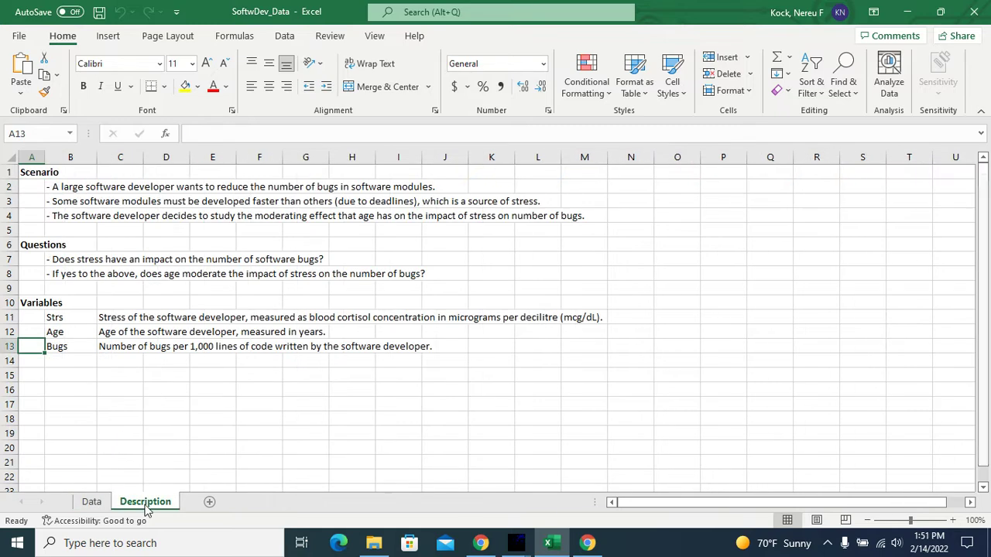
{"action": "left_click", "coordinate": [37, 272]}
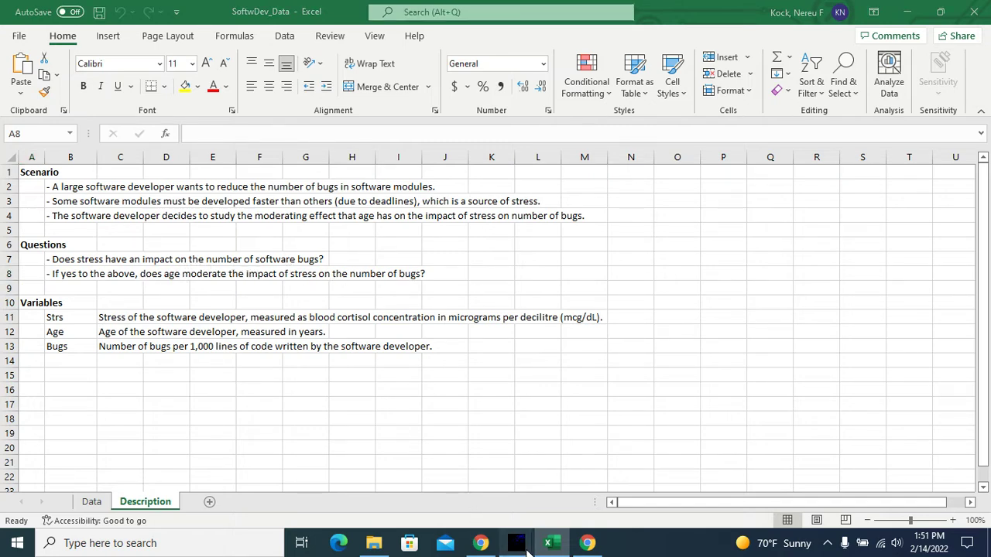
Switch back to WarpPLS, create a latent variable named Age below the Strs–Bugs link with Age as its indicator, and save it.
{"action": "mouse_move", "coordinate": [525, 548]}
{"action": "left_click", "coordinate": [643, 458]}
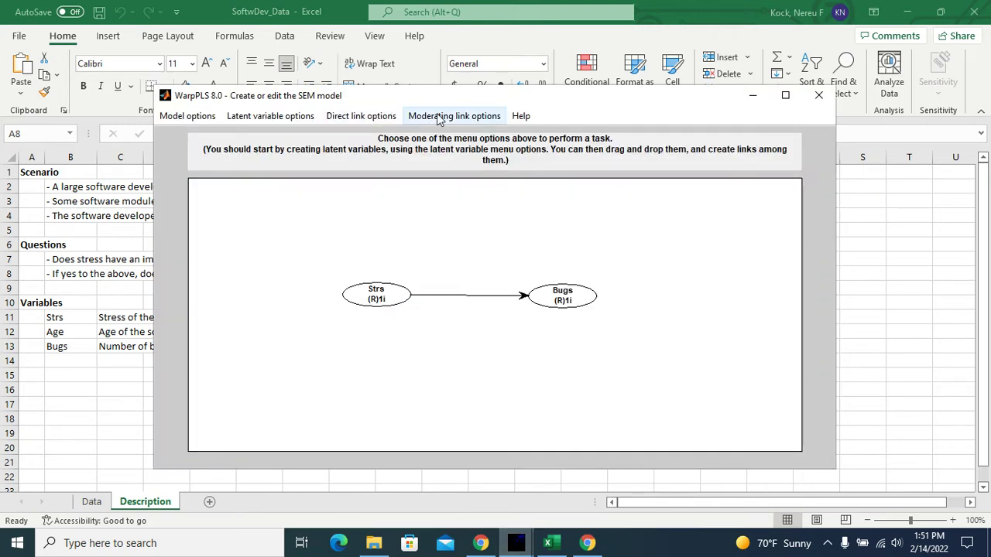
{"action": "left_click", "coordinate": [277, 118]}
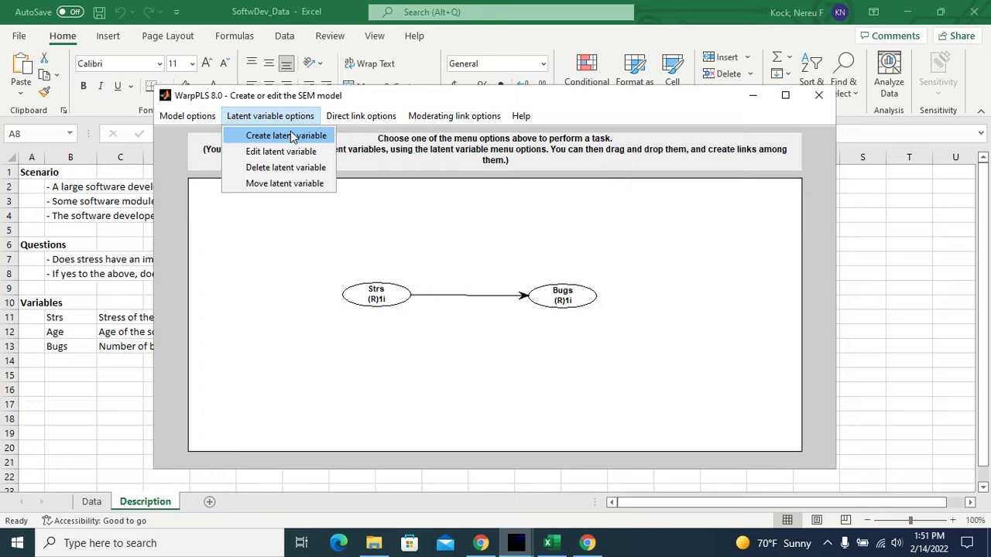
{"action": "left_click", "coordinate": [293, 135]}
{"action": "left_click", "coordinate": [474, 370]}
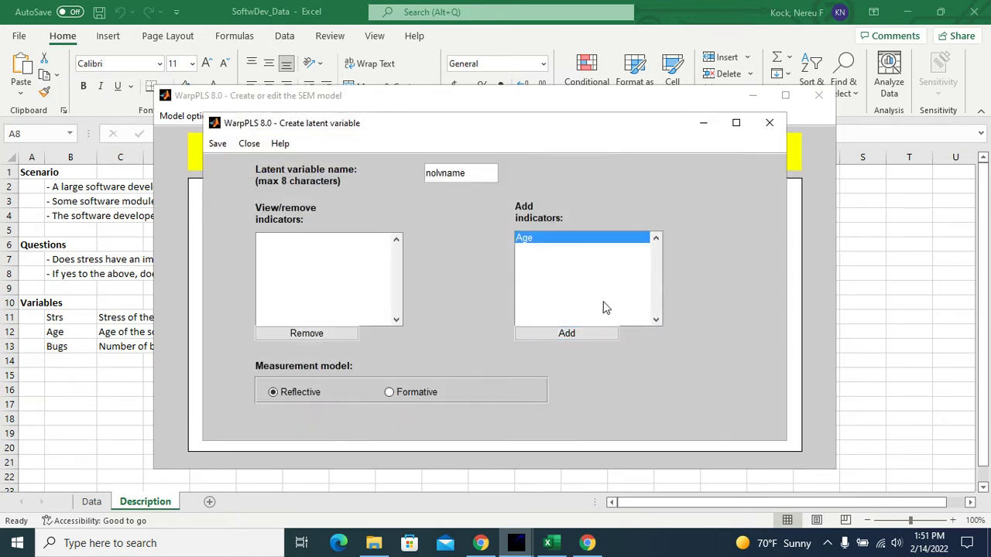
{"action": "left_click", "coordinate": [593, 334]}
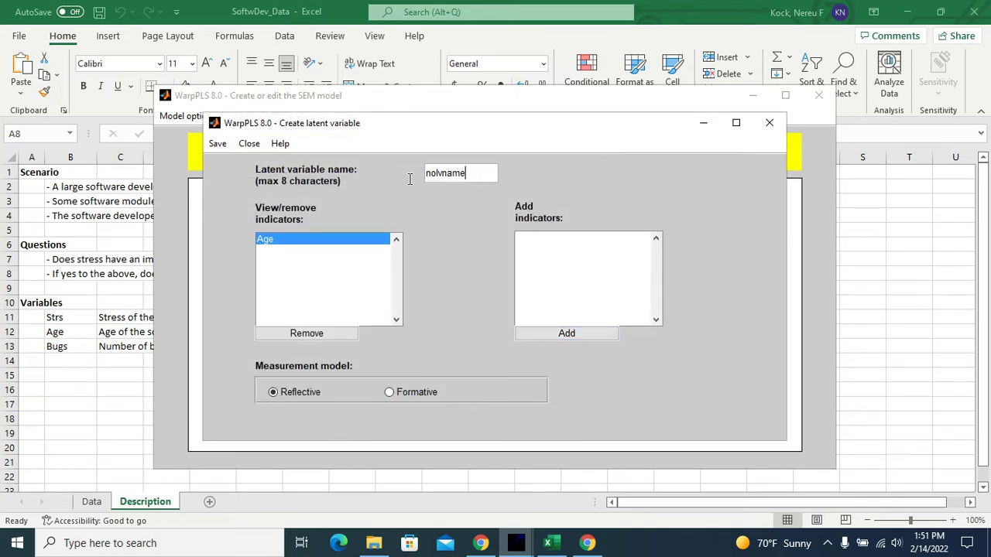
{"action": "key", "text": "ctrl+a"}
{"action": "type", "text": "Age"}
{"action": "left_click", "coordinate": [217, 144]}
{"action": "left_click", "coordinate": [242, 161]}
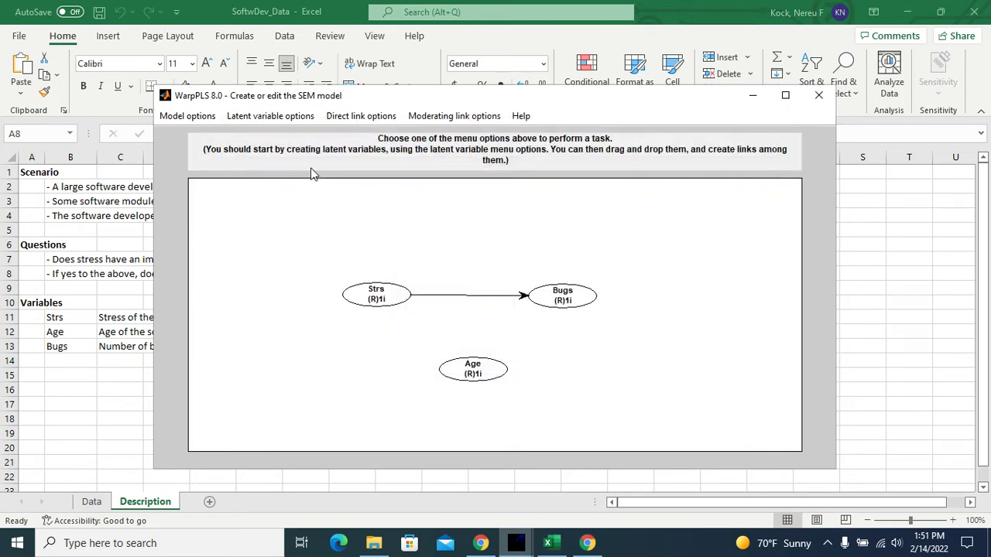
Create a moderating link from Age to the direct link between Strs and Bugs, and save and close the model.
{"action": "left_click", "coordinate": [452, 117]}
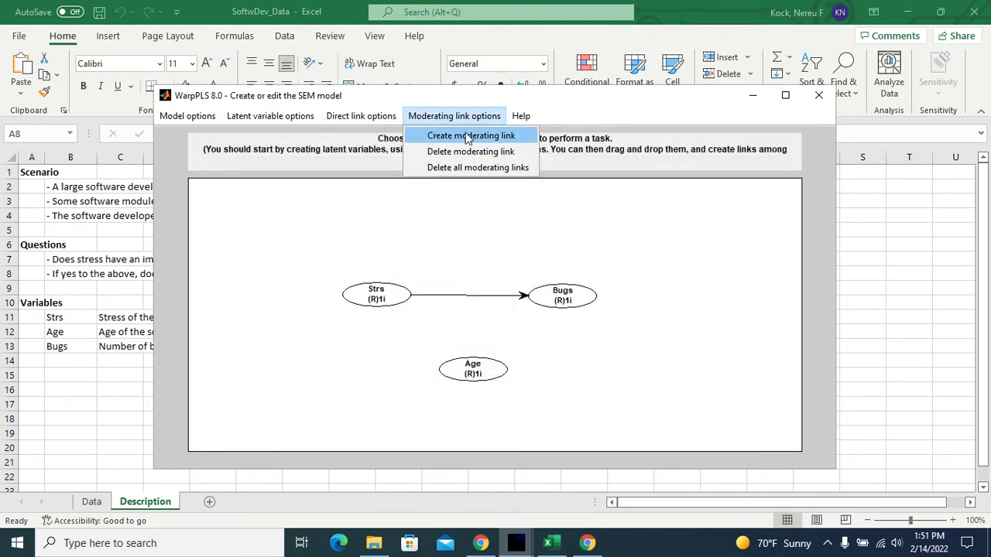
{"action": "left_click", "coordinate": [468, 136]}
{"action": "left_click", "coordinate": [477, 375]}
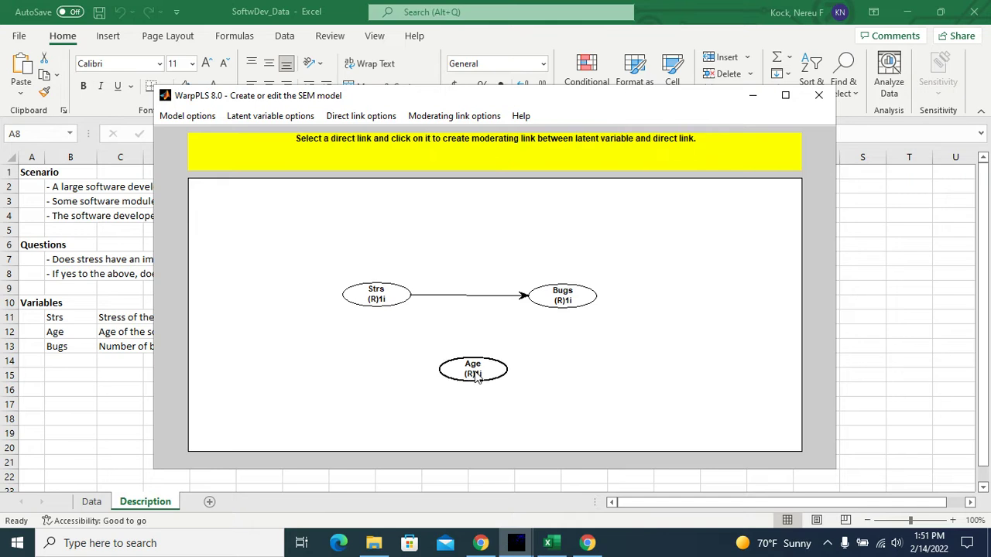
{"action": "left_click", "coordinate": [469, 297]}
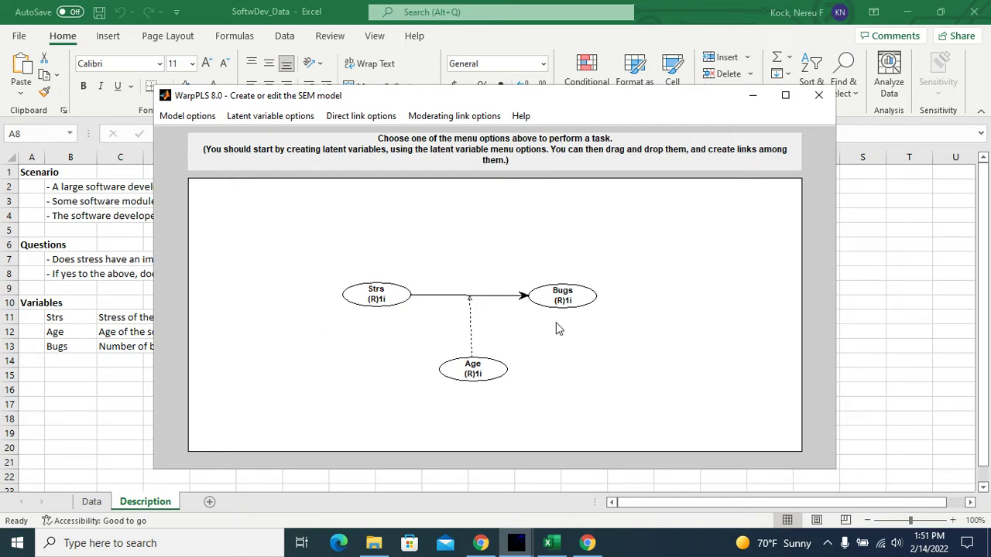
{"action": "left_click", "coordinate": [189, 118]}
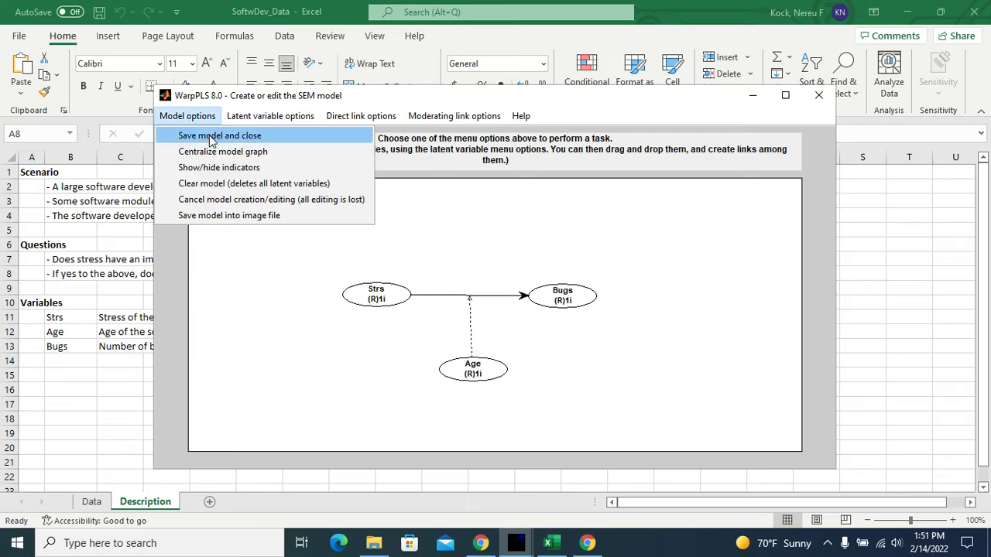
{"action": "left_click", "coordinate": [211, 136]}
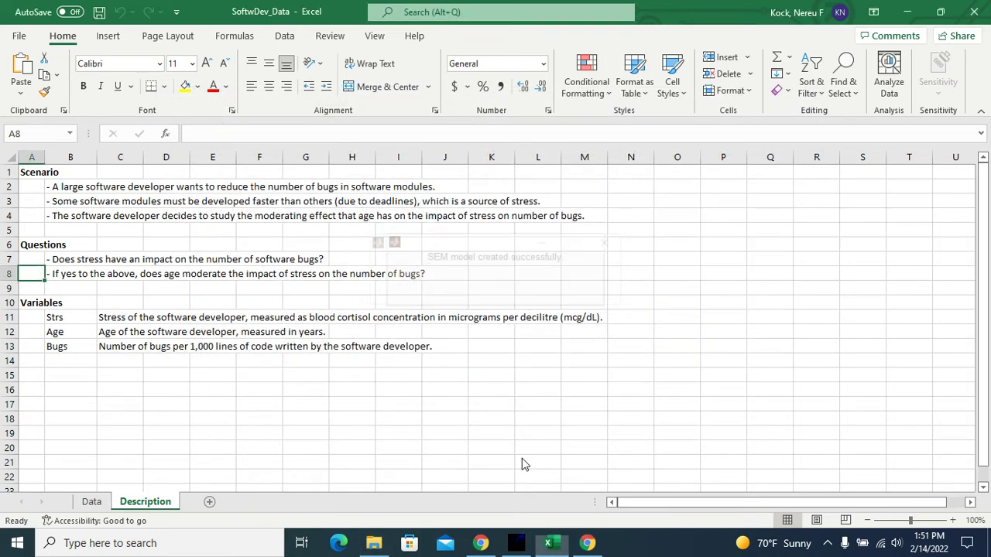
In the project's general settings, set the outer model algorithm to Robust Path Analysis and the default inner model algorithm to Linear, and save.
{"action": "mouse_move", "coordinate": [516, 544]}
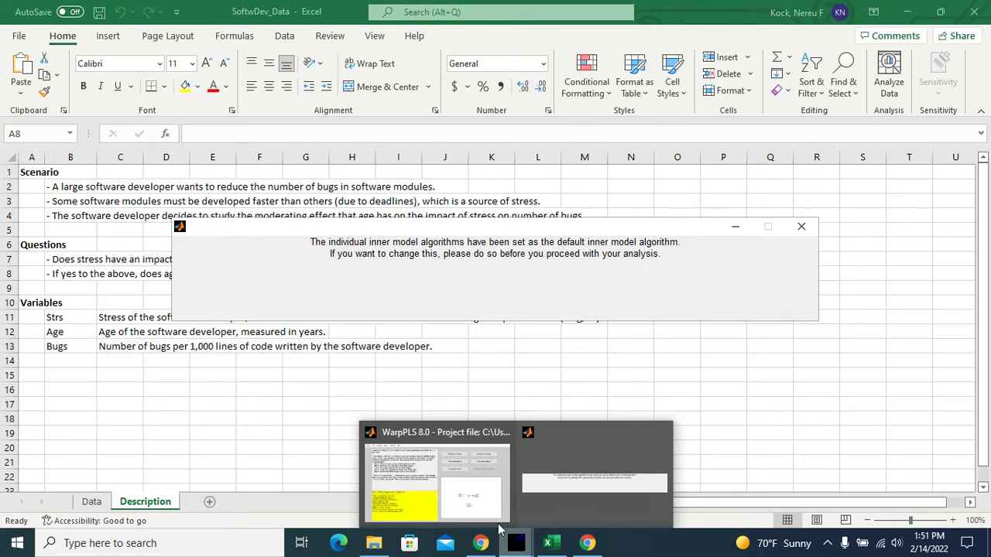
{"action": "left_click", "coordinate": [480, 505]}
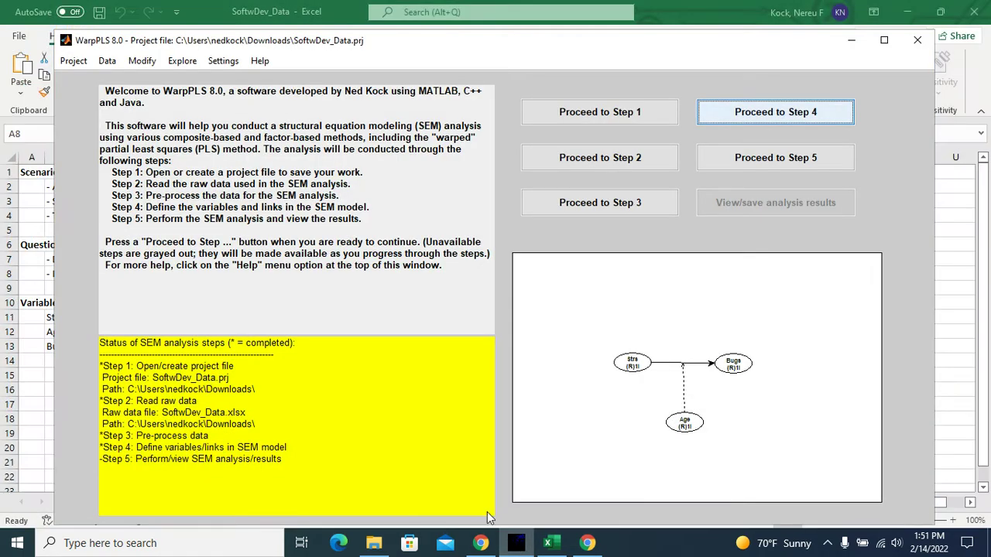
{"action": "left_click", "coordinate": [223, 60]}
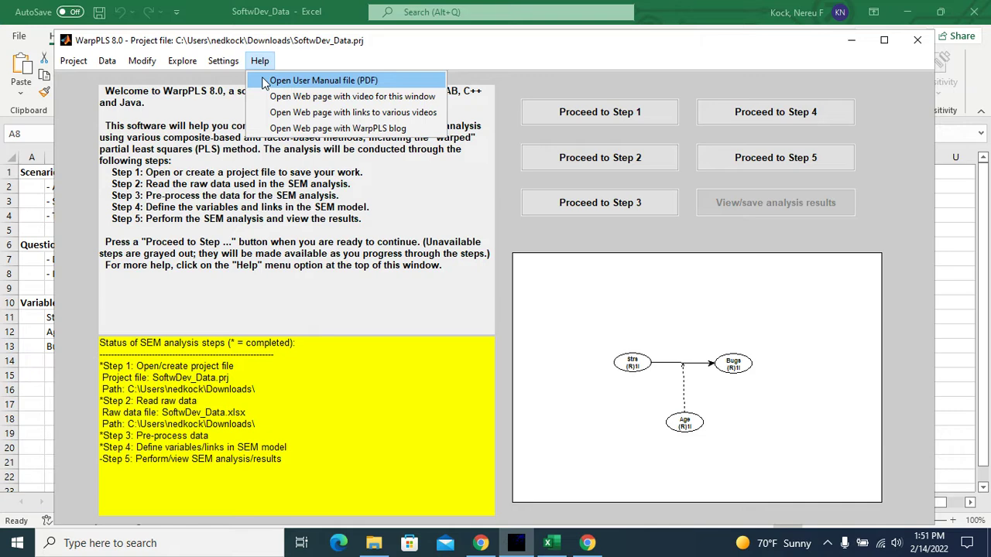
{"action": "left_click", "coordinate": [249, 81]}
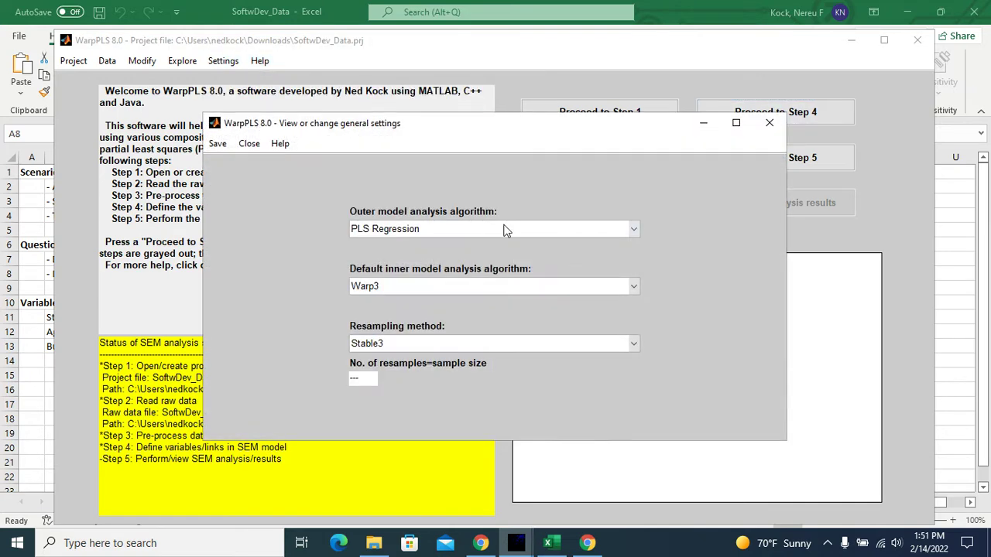
{"action": "left_click", "coordinate": [634, 228]}
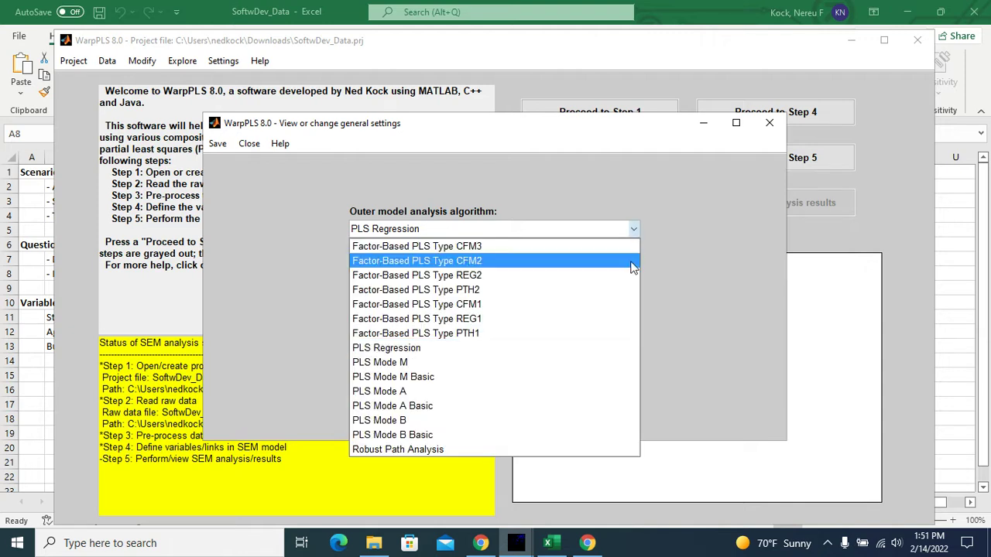
{"action": "left_click", "coordinate": [518, 450]}
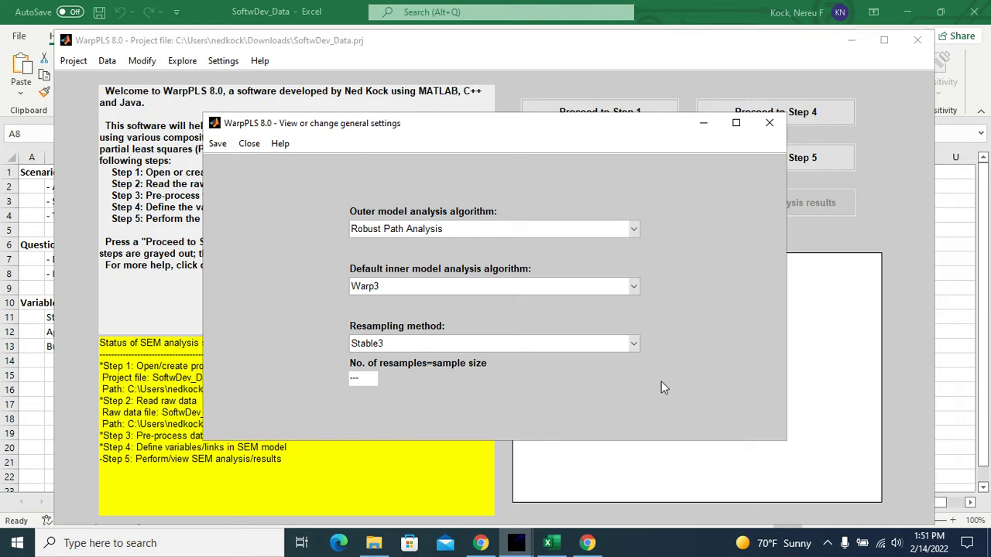
{"action": "left_click", "coordinate": [634, 286]}
{"action": "left_click", "coordinate": [217, 143]}
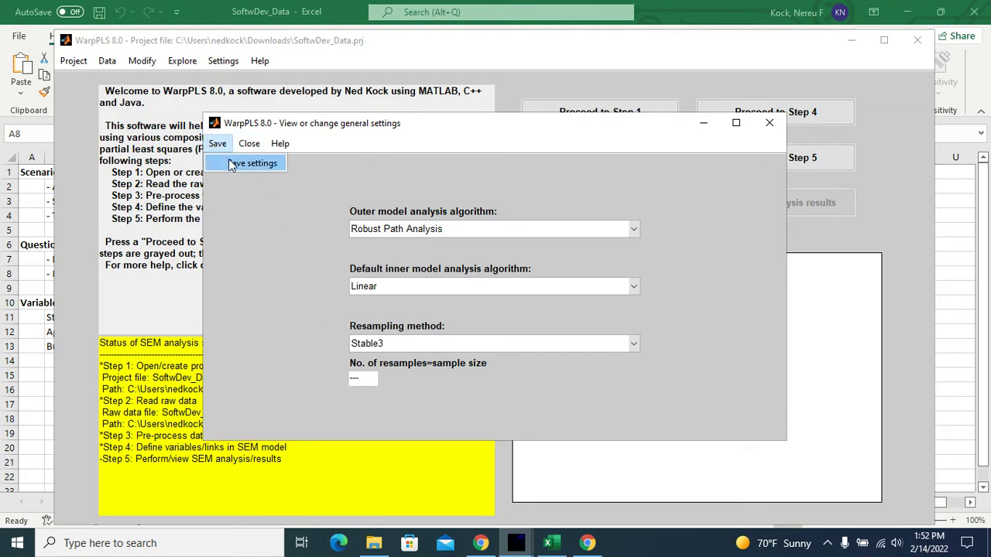
{"action": "left_click", "coordinate": [232, 163]}
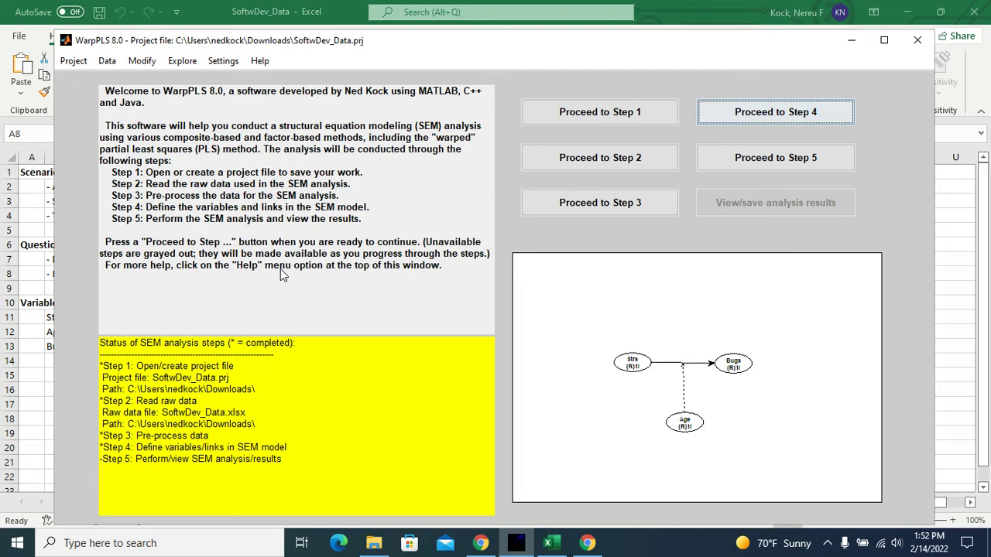
Perform the SEM analysis and open the latent variable coefficients from its results.
{"action": "left_click", "coordinate": [772, 161]}
{"action": "left_click", "coordinate": [679, 215]}
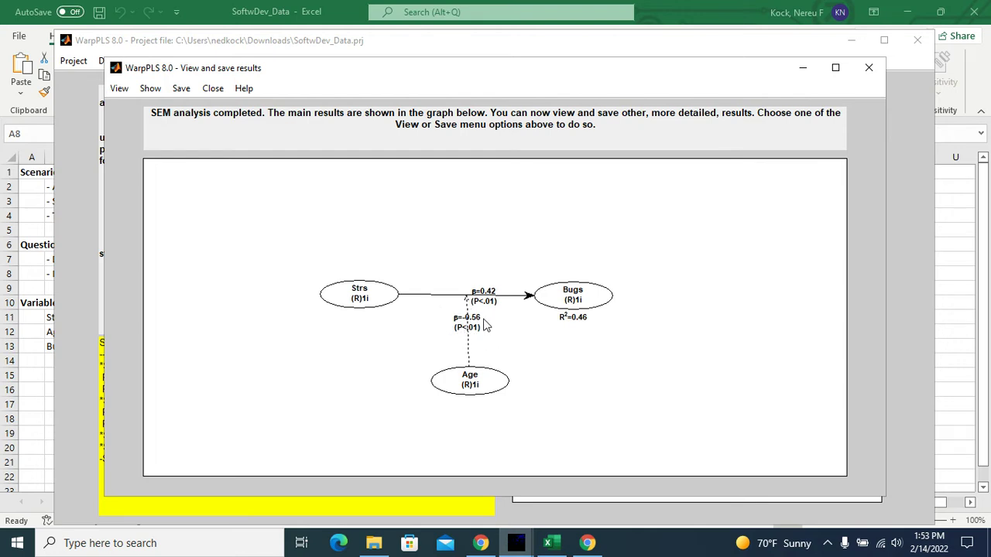
{"action": "left_click", "coordinate": [118, 88]}
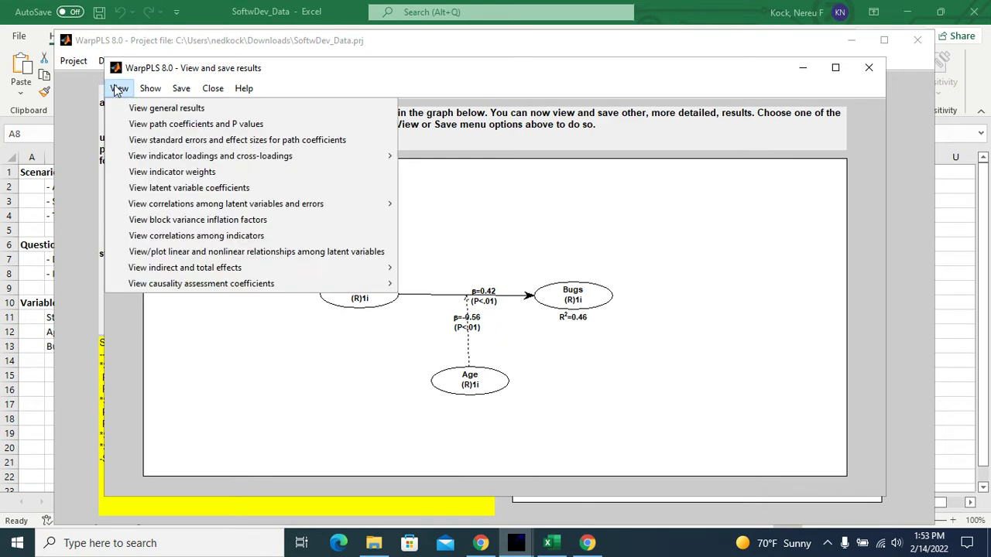
{"action": "left_click", "coordinate": [156, 199]}
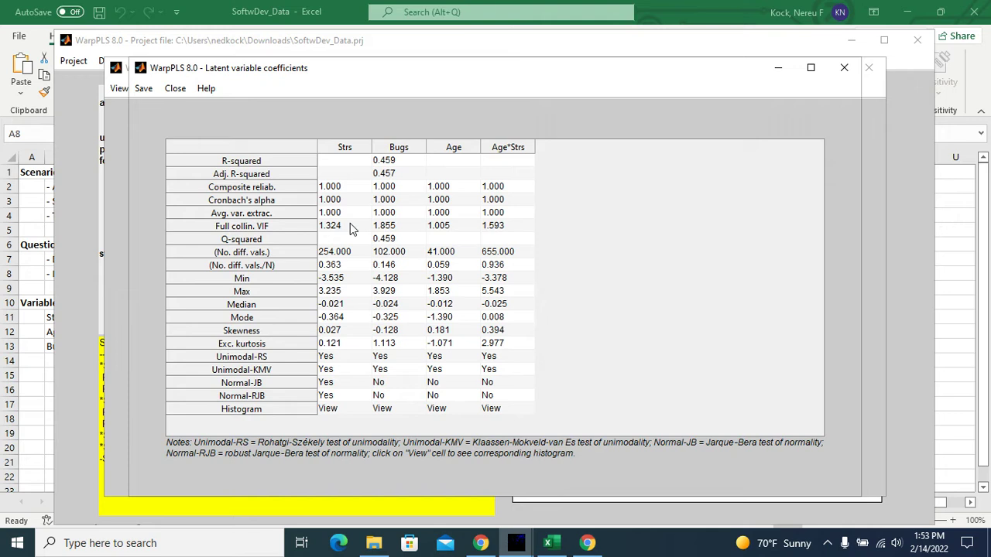
Compare the full collinearity VIFs of Strs, Bugs, Age and Age*Strs, and close the coefficients table.
{"action": "key", "text": "Right"}
{"action": "key", "text": "Right"}
{"action": "key", "text": "Right"}
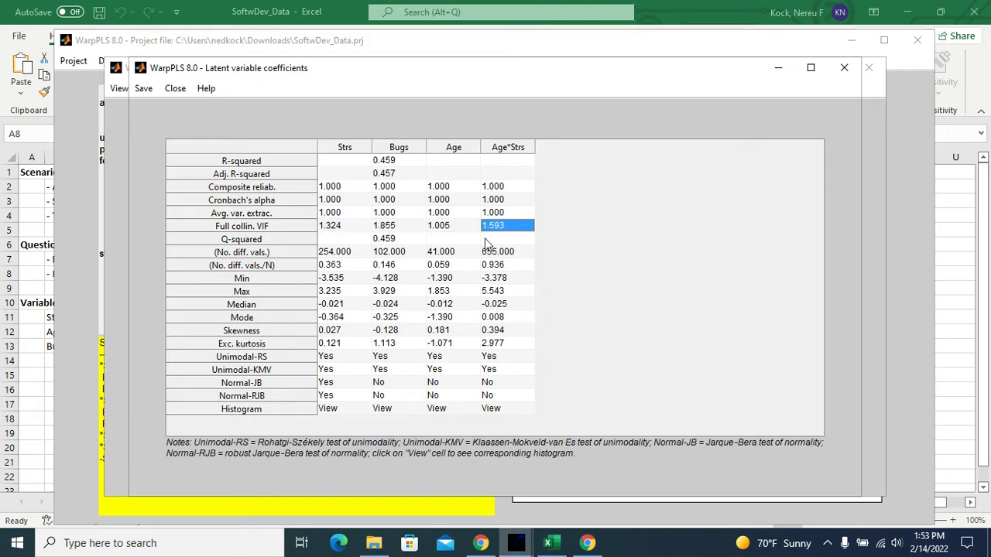
{"action": "key", "text": "Left"}
{"action": "key", "text": "Left"}
{"action": "key", "text": "Left"}
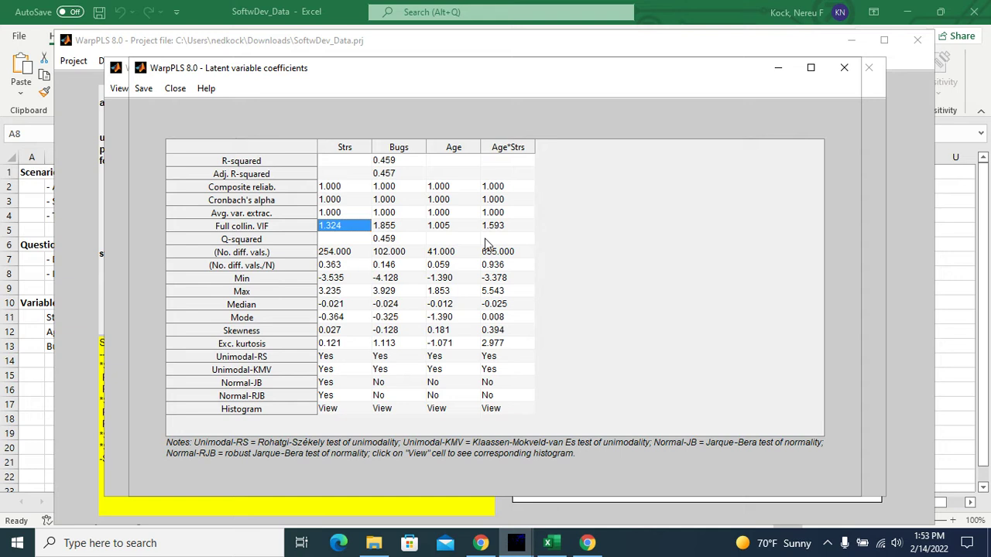
{"action": "key", "text": "Right"}
{"action": "key", "text": "Right"}
{"action": "key", "text": "Right"}
{"action": "key", "text": "Left"}
{"action": "key", "text": "Left"}
{"action": "key", "text": "Left"}
{"action": "key", "text": "Right"}
{"action": "key", "text": "Right"}
{"action": "key", "text": "Right"}
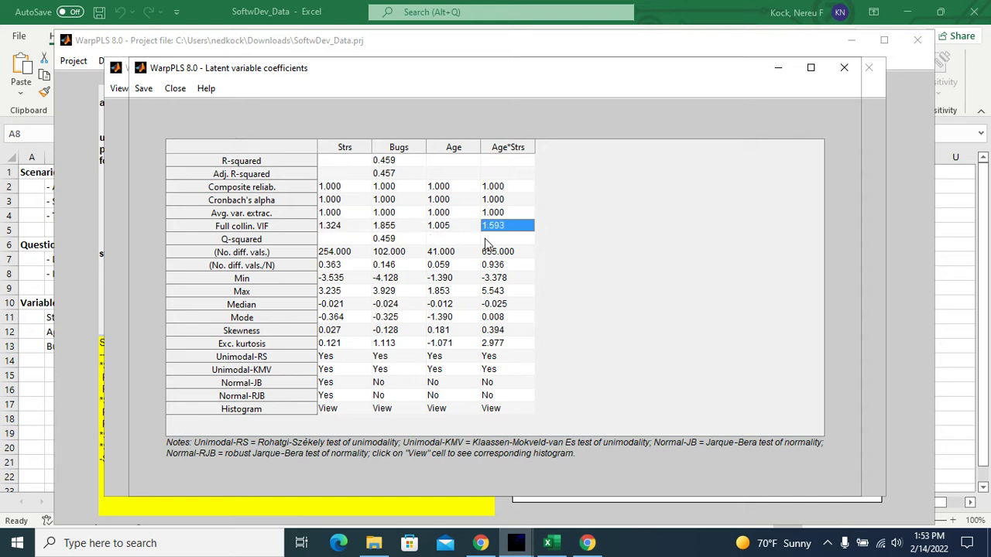
{"action": "key", "text": "Left"}
{"action": "key", "text": "Left"}
{"action": "key", "text": "Left"}
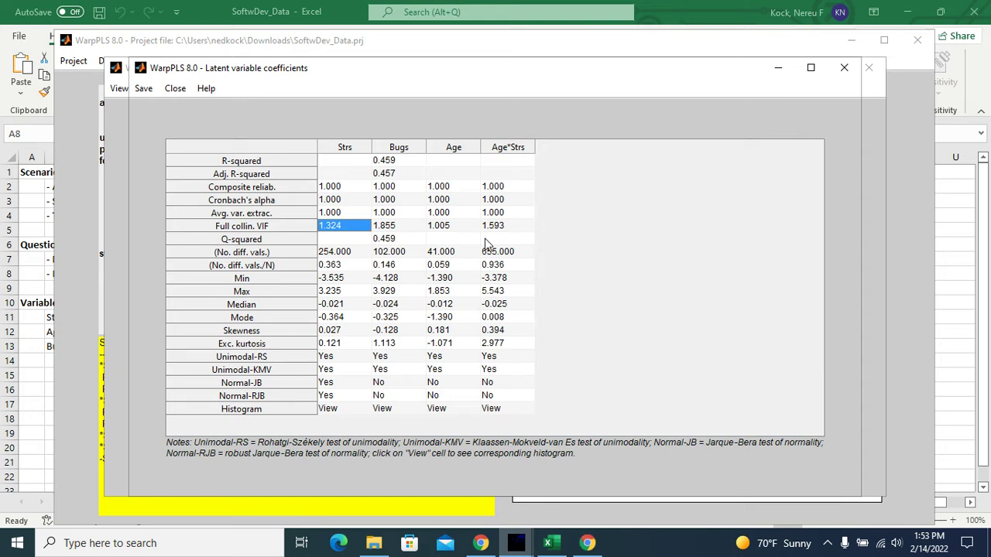
{"action": "key", "text": "Right"}
{"action": "key", "text": "Right"}
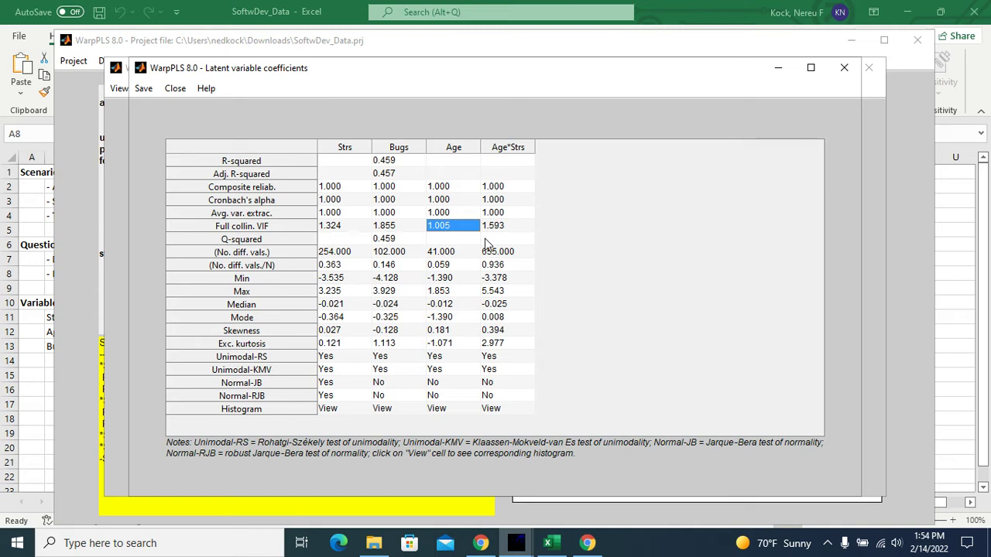
{"action": "key", "text": "Right"}
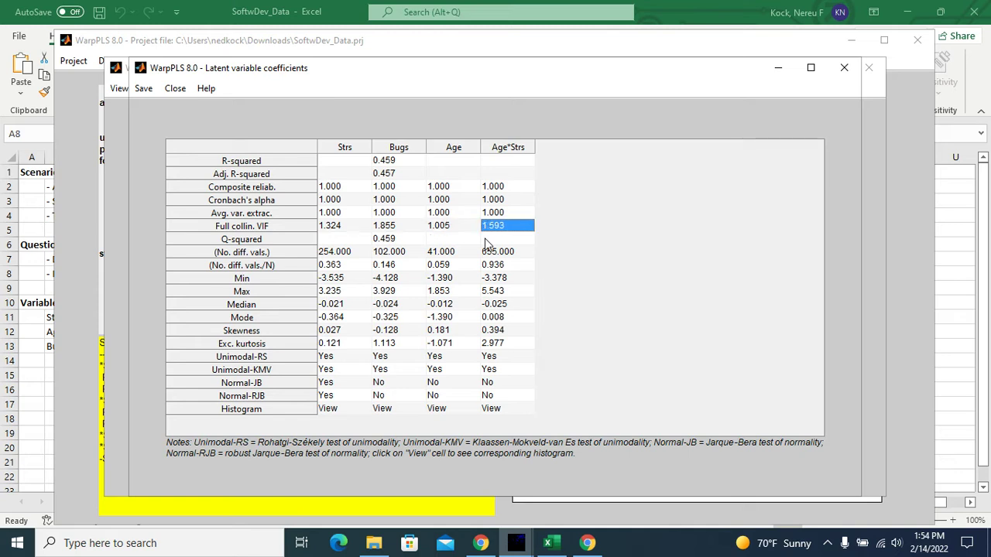
{"action": "left_click", "coordinate": [843, 69]}
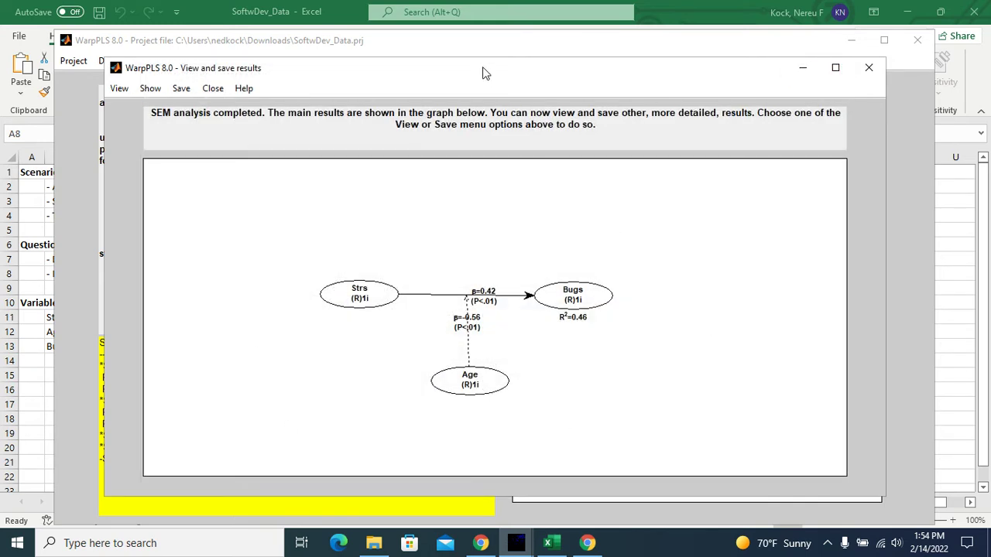
Switch to the Excel workbook to review the two questions on the Description sheet, and return to the WarpPLS results graph.
{"action": "left_click", "coordinate": [263, 8]}
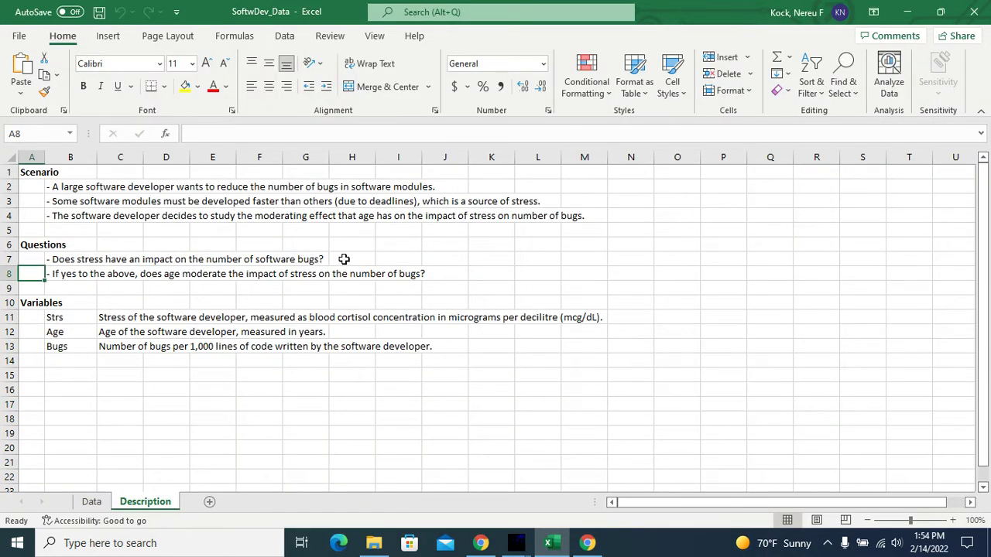
{"action": "key", "text": "Up"}
{"action": "key", "text": "Down"}
{"action": "mouse_move", "coordinate": [514, 541]}
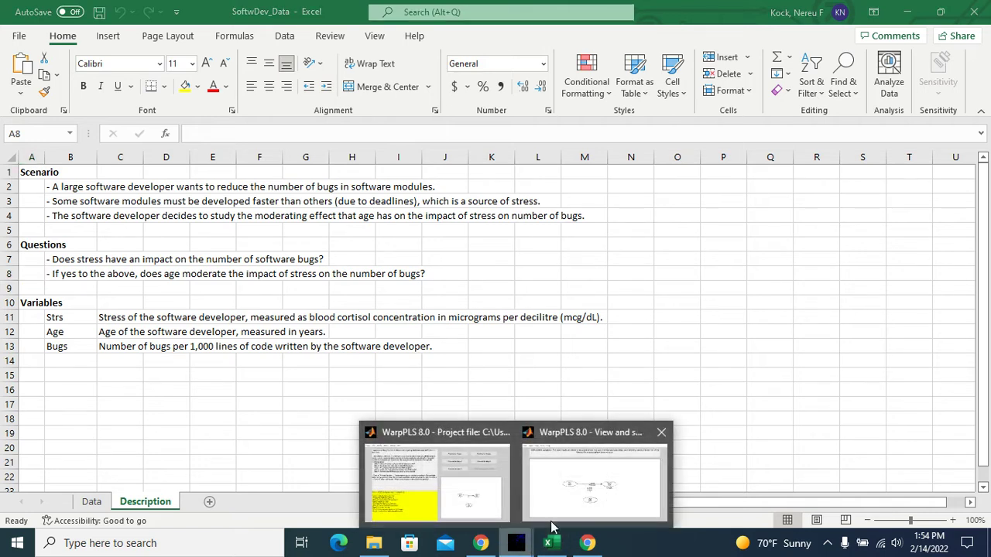
{"action": "left_click", "coordinate": [552, 523]}
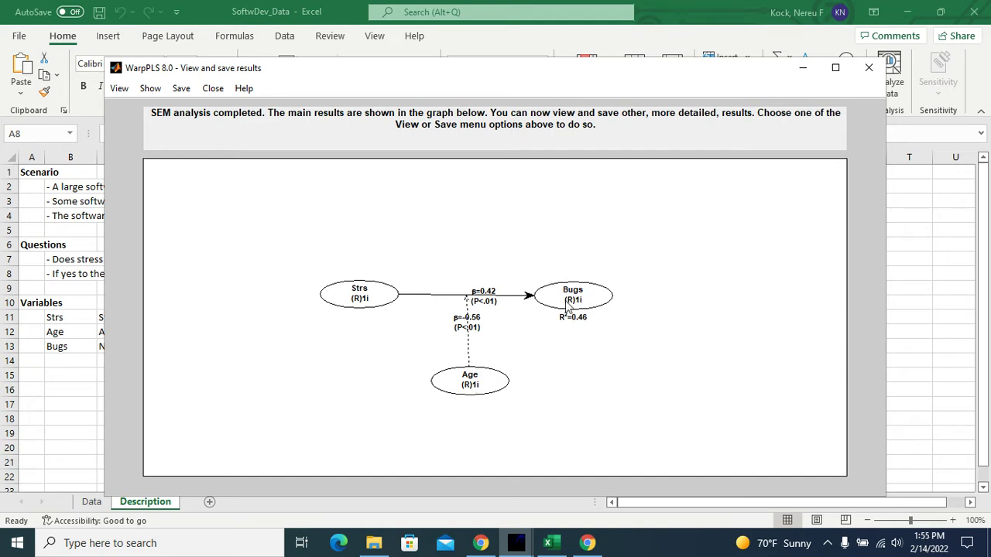
Close the results, reopen the SEM model for editing, and create a direct link from Age to Strs.
{"action": "left_click", "coordinate": [868, 67]}
{"action": "left_click", "coordinate": [516, 542]}
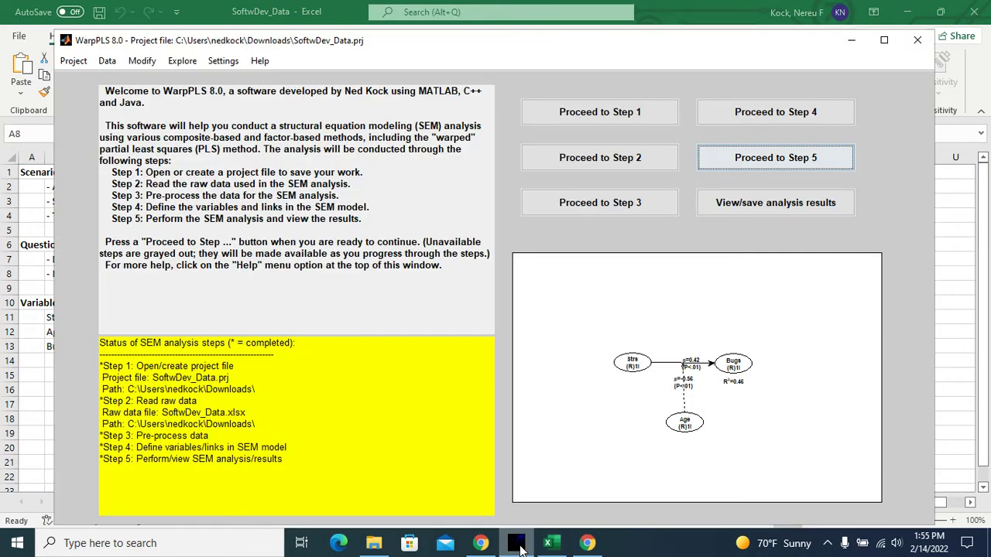
{"action": "left_click", "coordinate": [770, 124]}
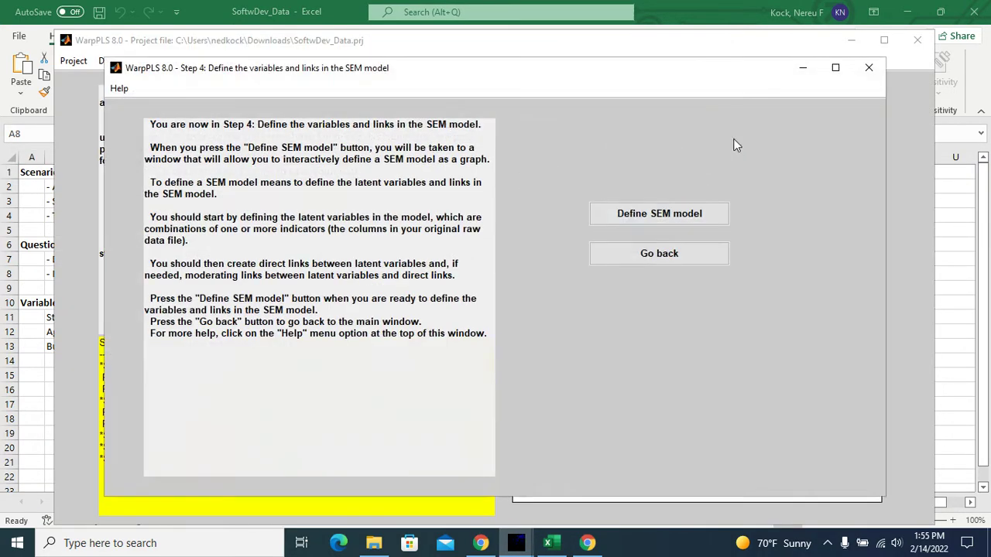
{"action": "left_click", "coordinate": [662, 215]}
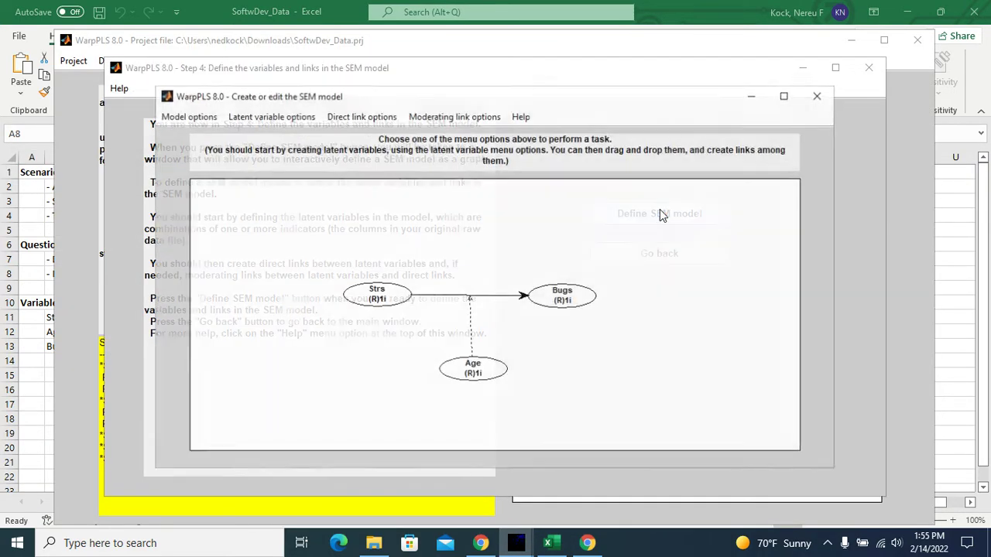
{"action": "left_click", "coordinate": [354, 117]}
{"action": "left_click", "coordinate": [375, 136]}
{"action": "left_click", "coordinate": [480, 371]}
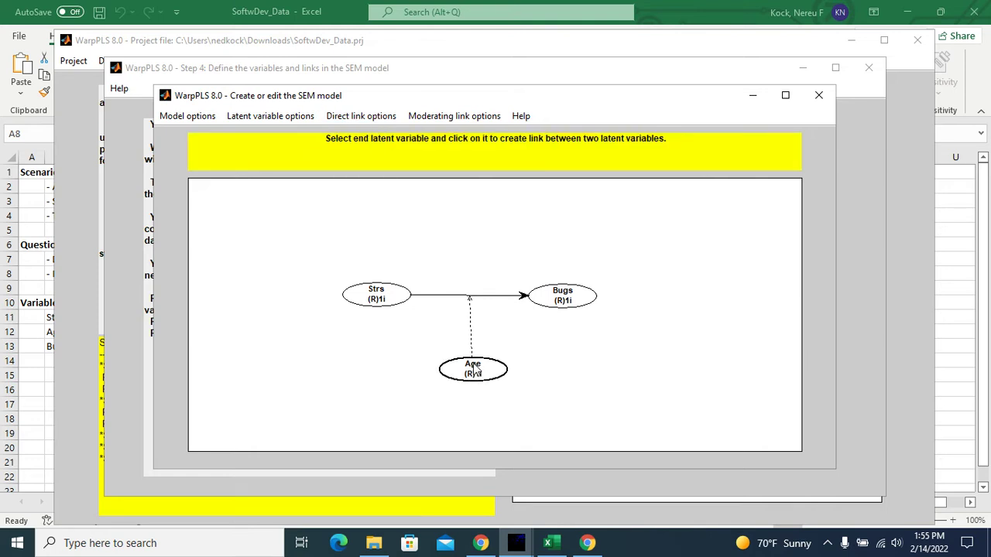
{"action": "left_click", "coordinate": [378, 293]}
Create a direct link from Age to Bugs, and save and close the model.
{"action": "left_click", "coordinate": [385, 116]}
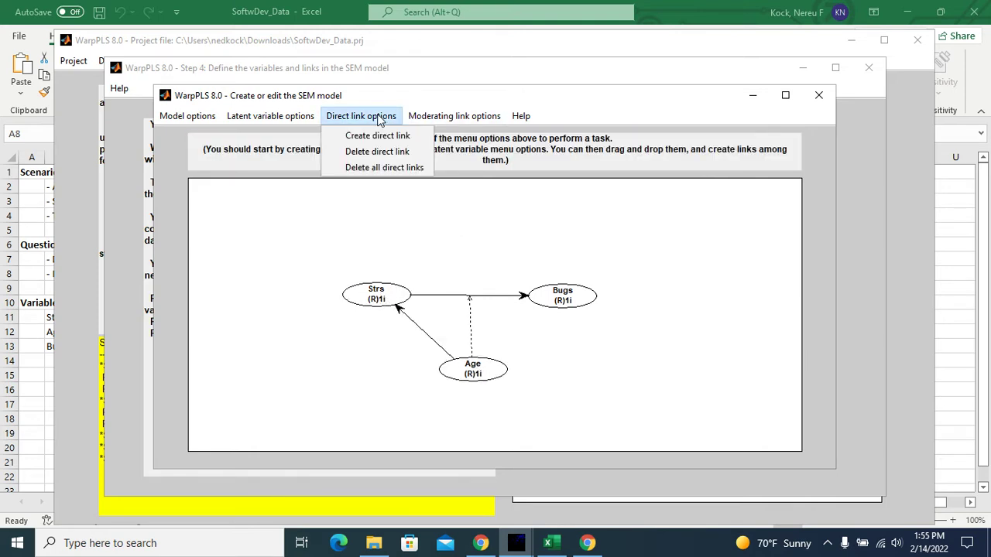
{"action": "left_click", "coordinate": [387, 138]}
{"action": "left_click", "coordinate": [475, 372]}
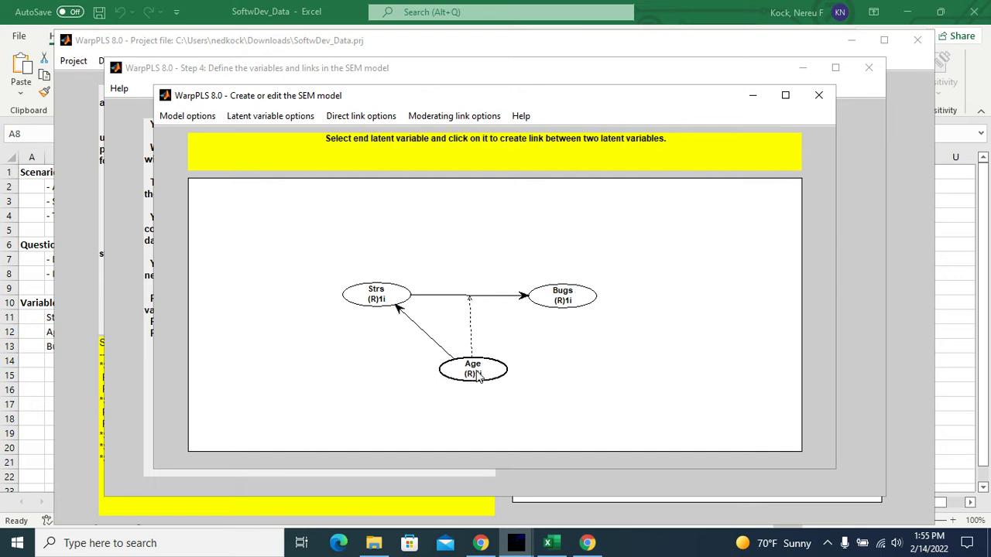
{"action": "left_click", "coordinate": [557, 299]}
{"action": "left_click", "coordinate": [199, 116]}
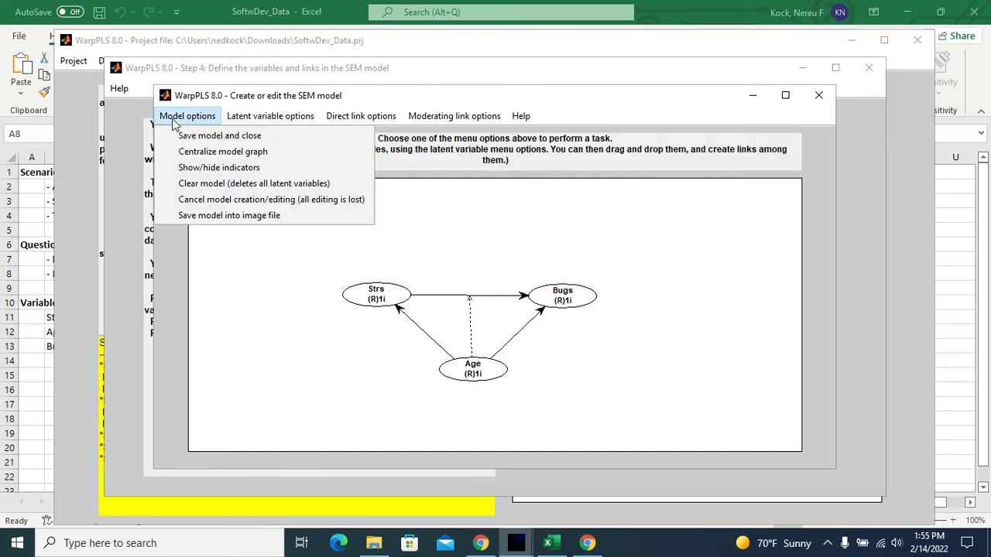
{"action": "left_click", "coordinate": [221, 135]}
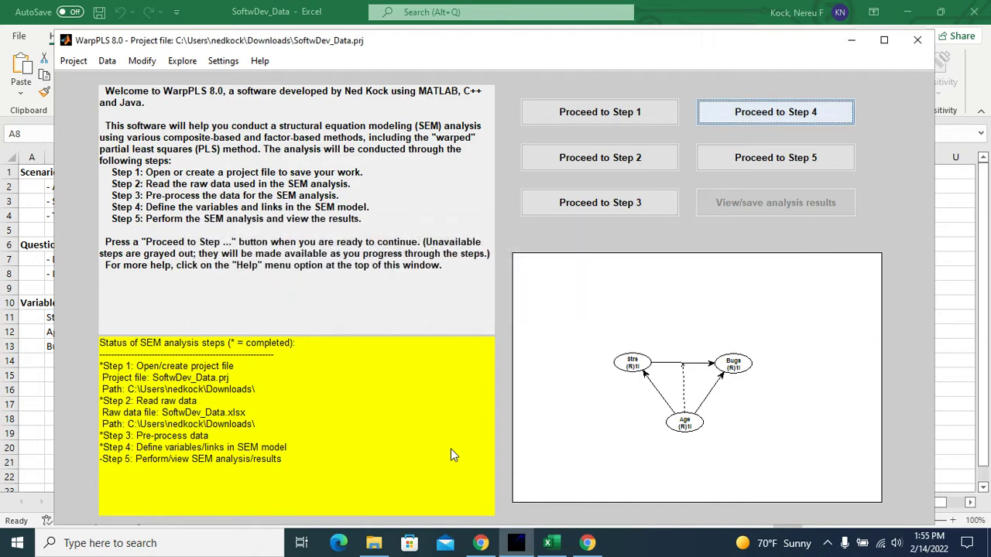
Perform the SEM analysis, review the path coefficients of Age's direct links to Strs and Bugs, and close the results.
{"action": "left_click", "coordinate": [794, 159]}
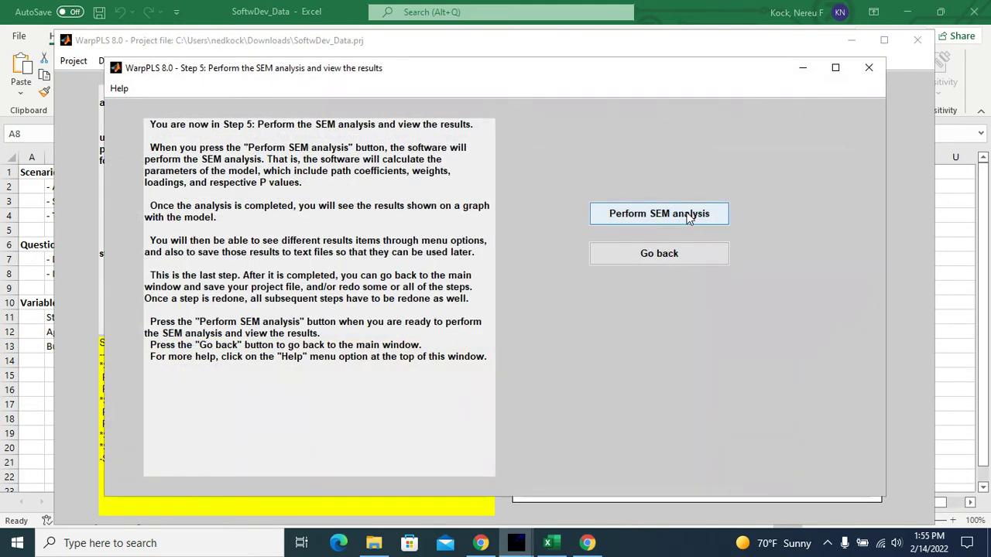
{"action": "left_click", "coordinate": [685, 216]}
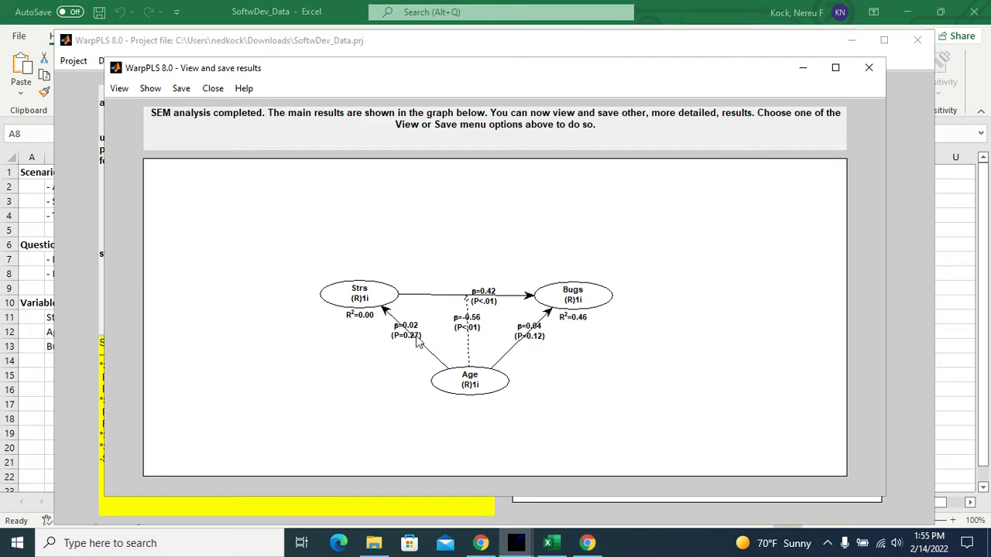
{"action": "left_click", "coordinate": [867, 68]}
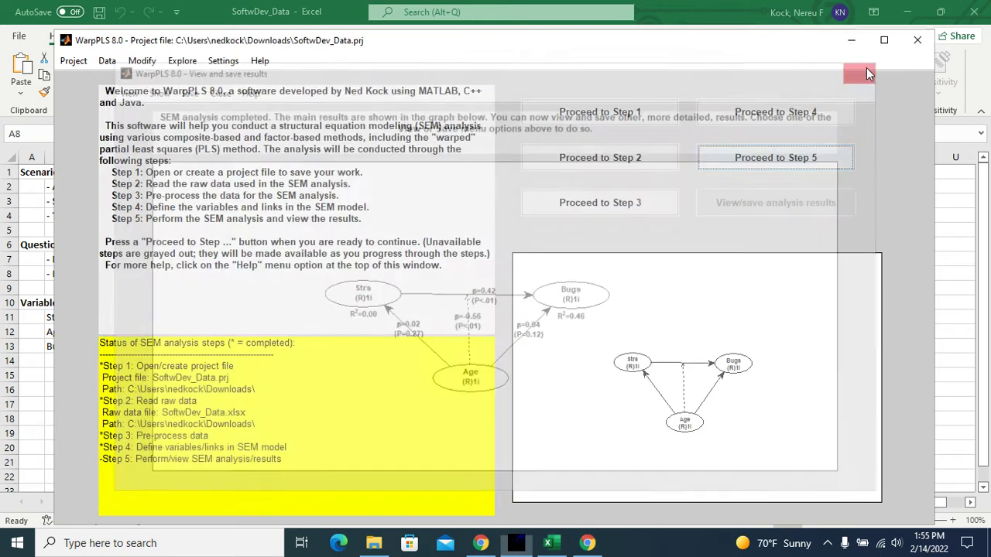
Reopen the SEM model for editing and delete the direct link from Age to Strs.
{"action": "left_click", "coordinate": [778, 112]}
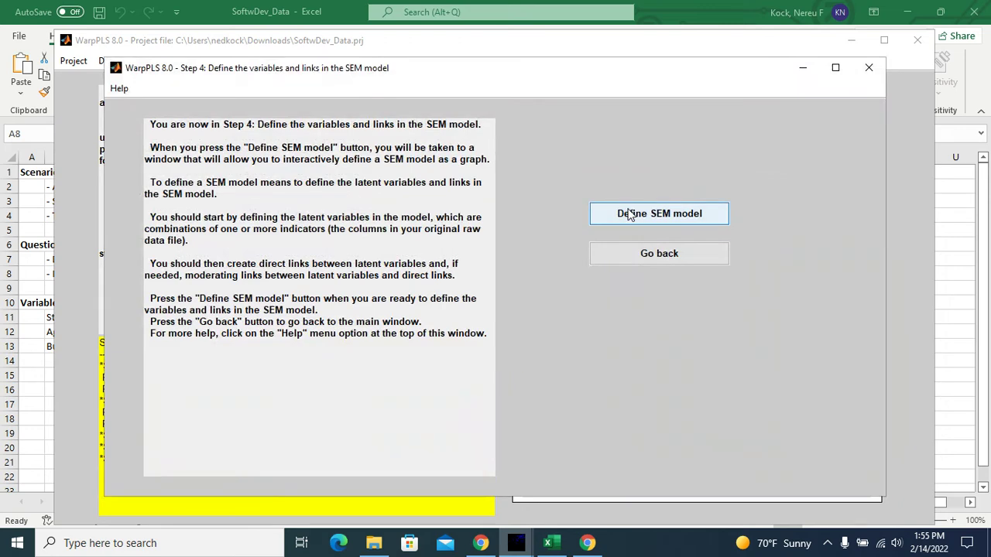
{"action": "left_click", "coordinate": [629, 216]}
{"action": "left_click", "coordinate": [360, 117]}
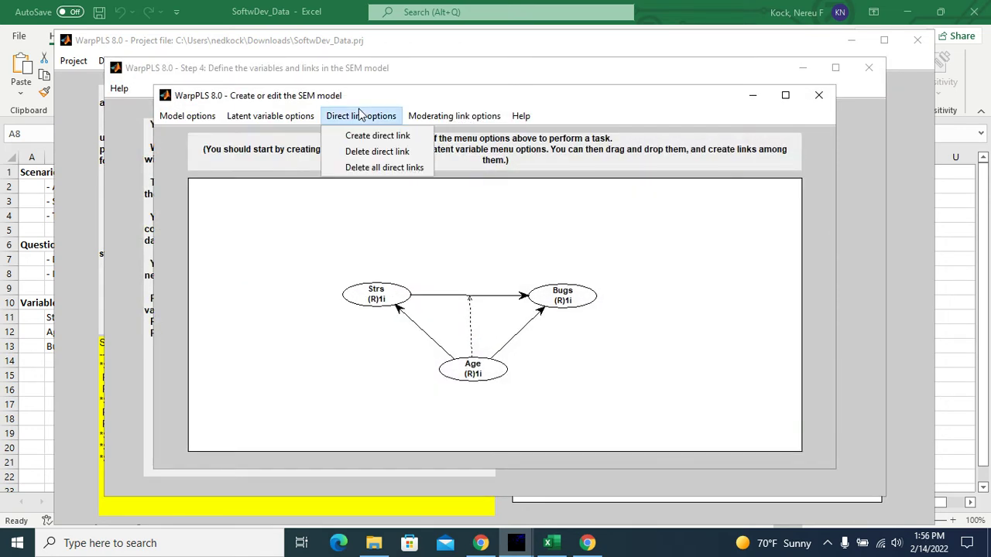
{"action": "left_click", "coordinate": [366, 151]}
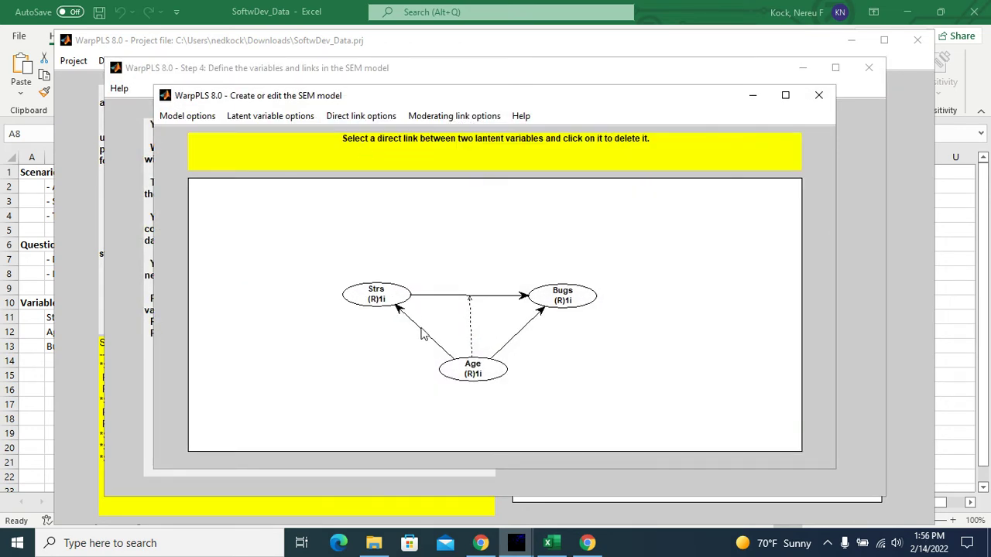
{"action": "left_click", "coordinate": [423, 334]}
Delete the direct link from Age to Bugs, save and close the model, and dismiss the inner model algorithm notice.
{"action": "left_click", "coordinate": [361, 116]}
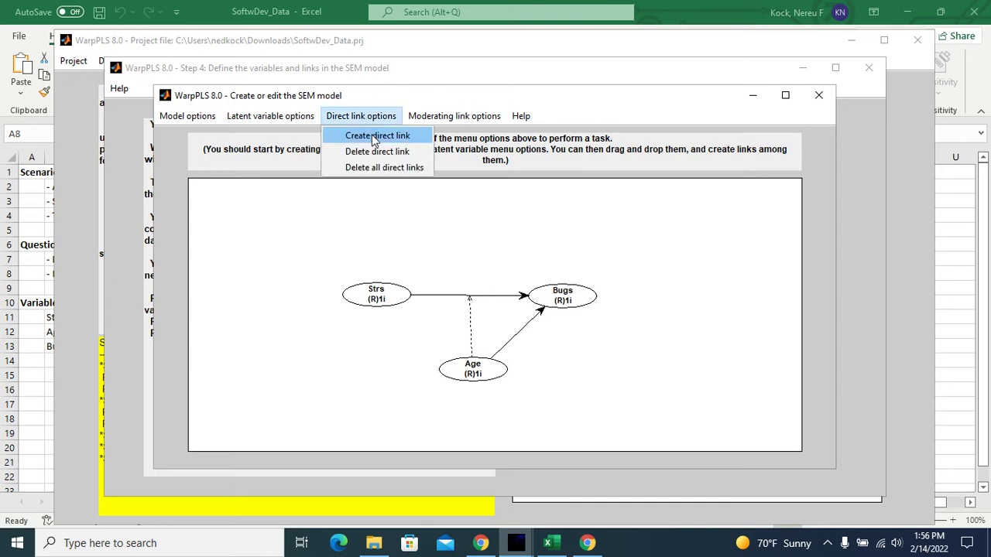
{"action": "left_click", "coordinate": [376, 152]}
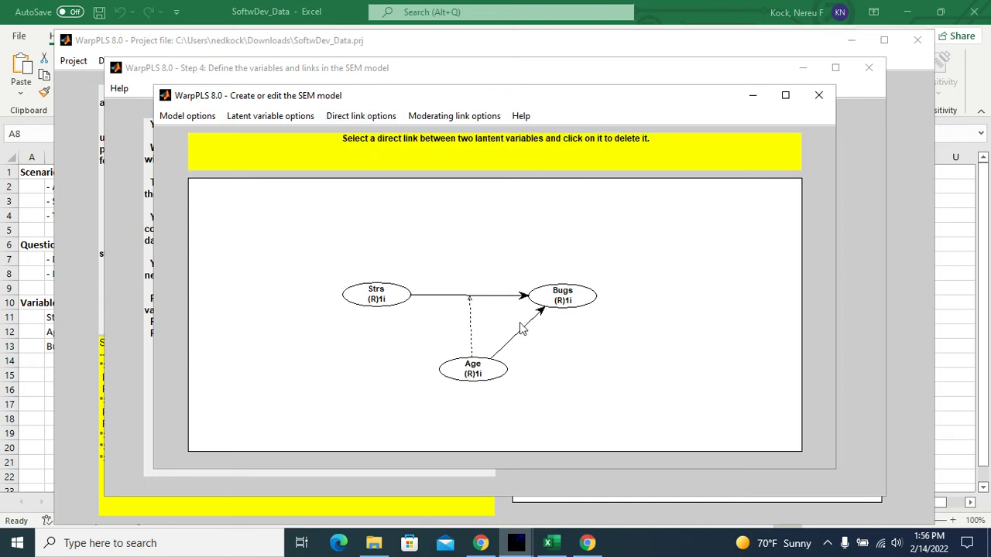
{"action": "left_click", "coordinate": [524, 333]}
{"action": "left_click", "coordinate": [165, 116]}
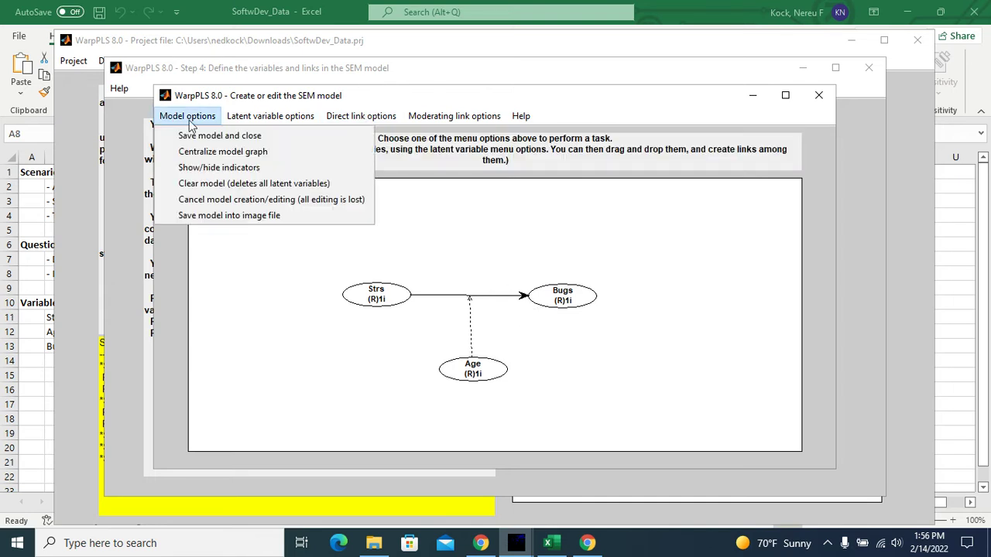
{"action": "left_click", "coordinate": [199, 138]}
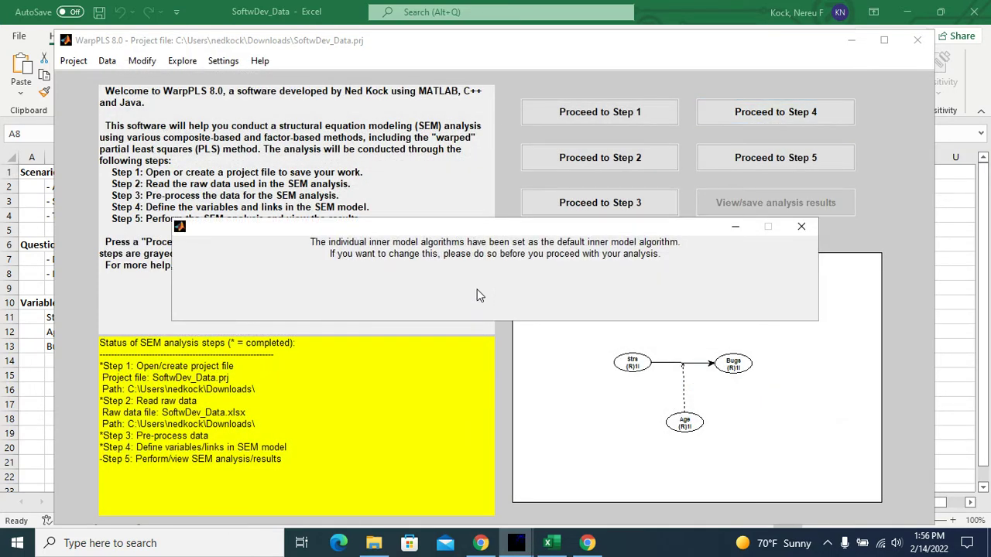
{"action": "left_click", "coordinate": [799, 227]}
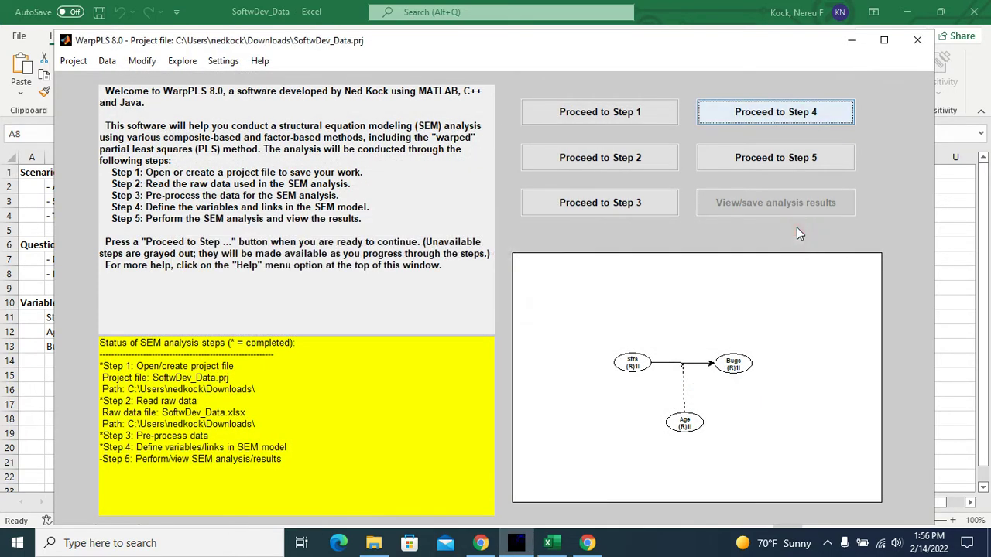
Perform the SEM analysis again and open the table of linear and nonlinear relationships among latent variables.
{"action": "left_click", "coordinate": [778, 155]}
{"action": "left_click", "coordinate": [681, 217]}
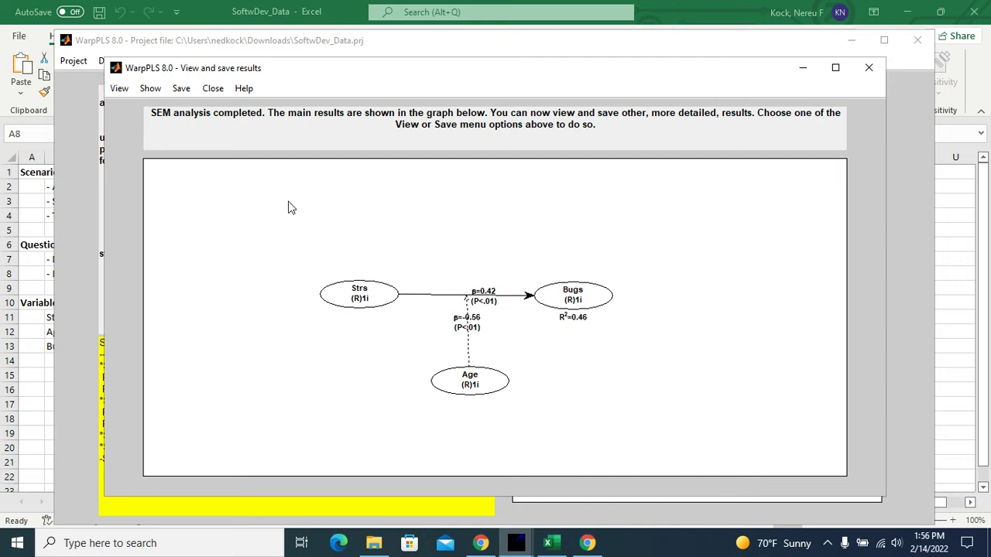
{"action": "left_click", "coordinate": [119, 89]}
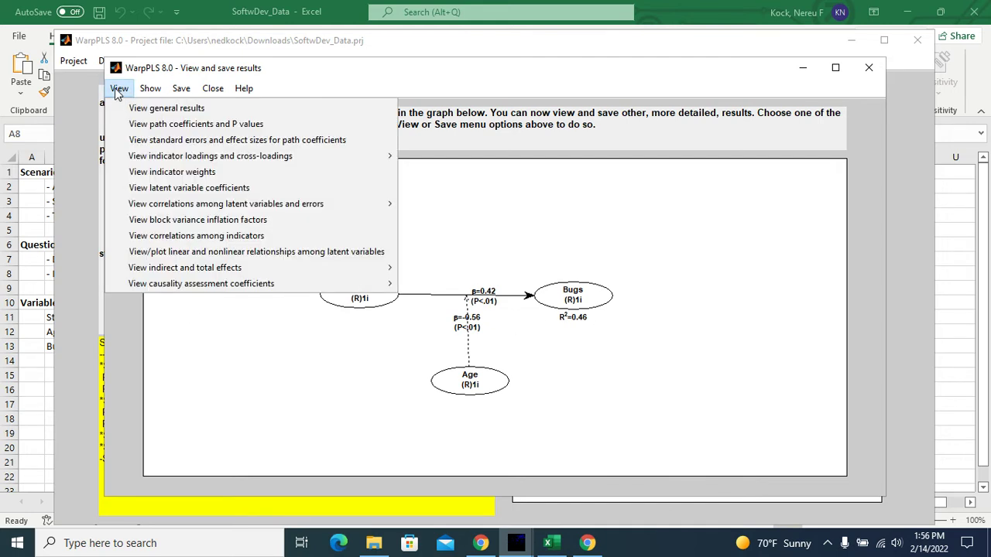
{"action": "left_click", "coordinate": [169, 253]}
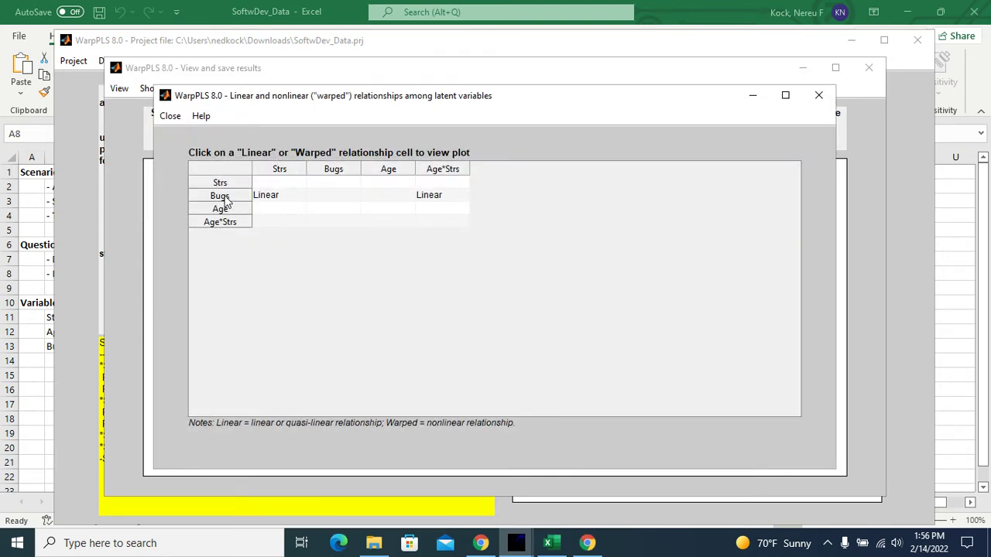
Plot the Strs to Bugs relationship as a multivariate graph with data points in unstandardized scales.
{"action": "left_click", "coordinate": [277, 194]}
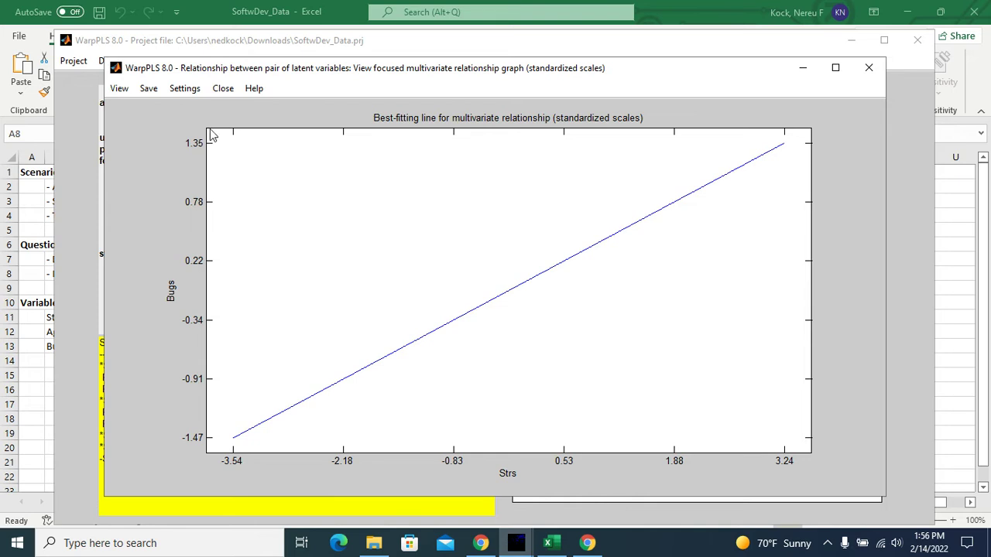
{"action": "left_click", "coordinate": [119, 89]}
{"action": "mouse_move", "coordinate": [155, 128]}
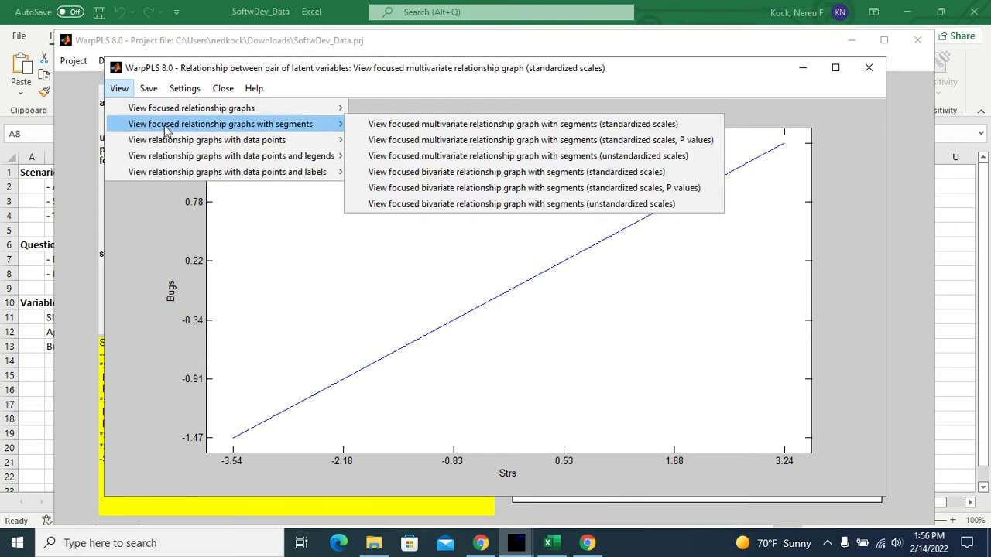
{"action": "mouse_move", "coordinate": [214, 142]}
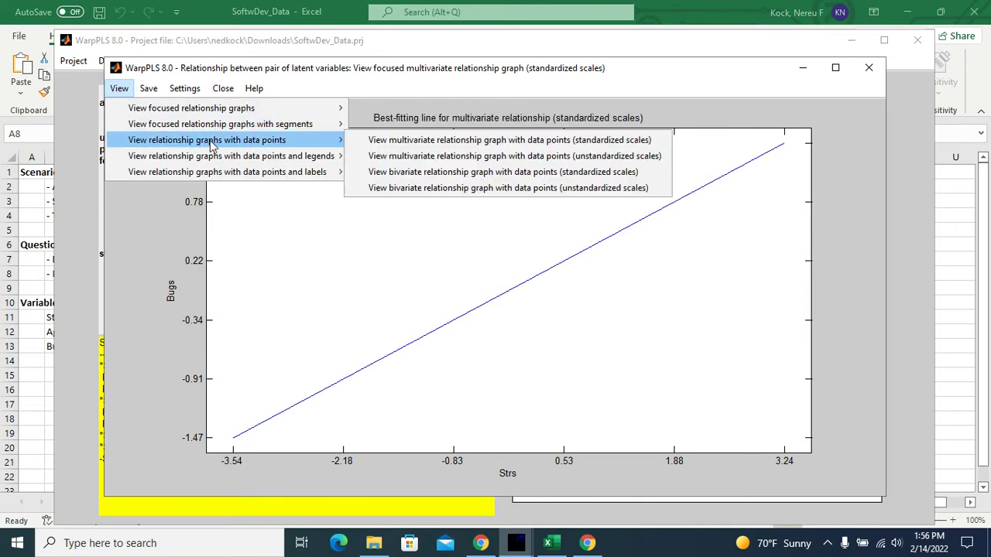
{"action": "left_click", "coordinate": [476, 157]}
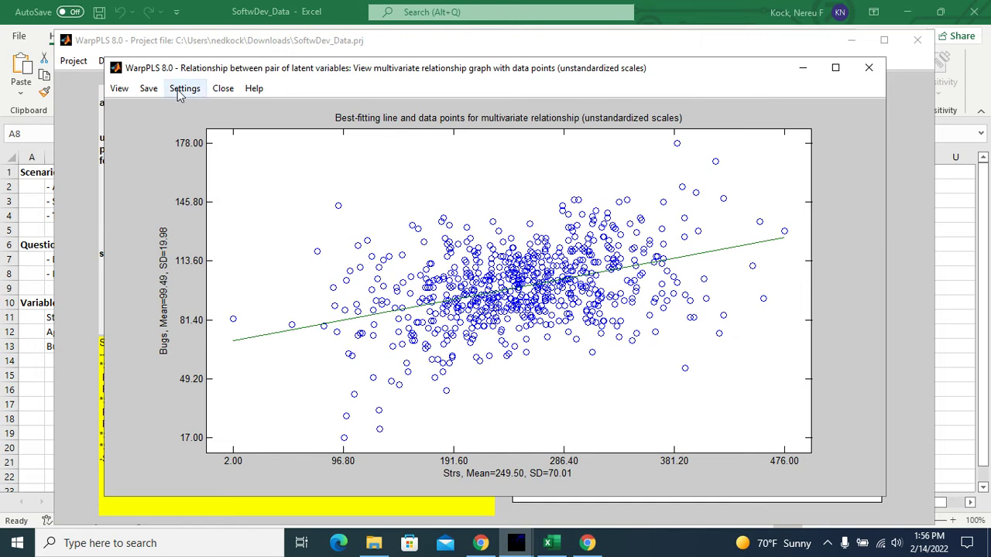
View the Strs to Bugs relationship as a focused multivariate graph with segments in unstandardized scales, and close the graph.
{"action": "left_click", "coordinate": [118, 88]}
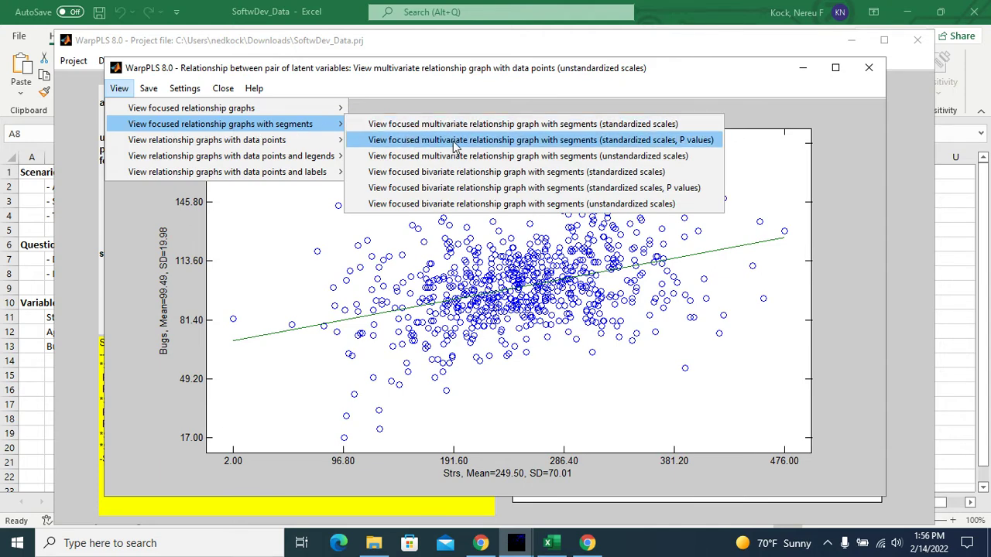
{"action": "left_click", "coordinate": [498, 161]}
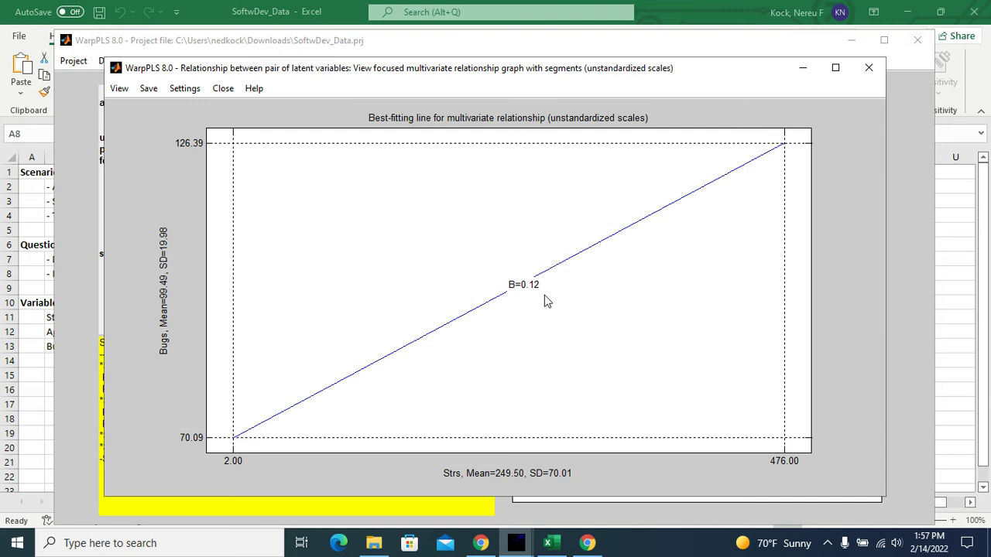
{"action": "left_click", "coordinate": [868, 68]}
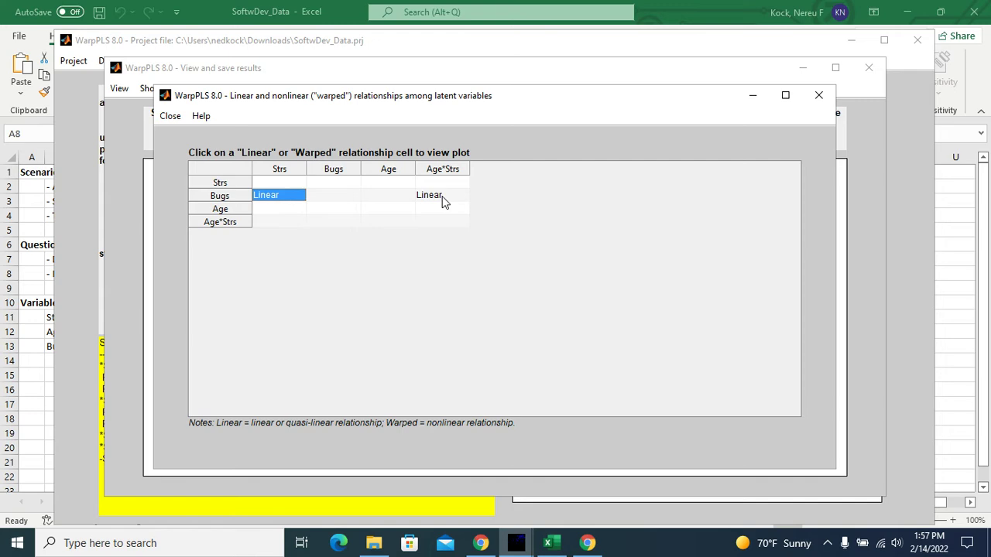
Open the rocky 3D graph of the Age*Strs moderating effect on Bugs and rotate it left twice.
{"action": "left_click", "coordinate": [444, 197]}
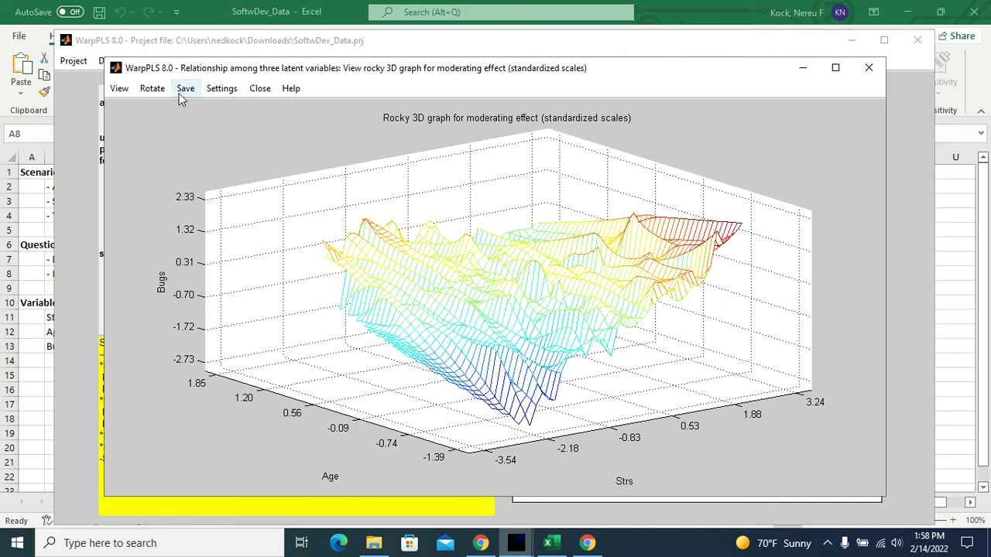
{"action": "left_click", "coordinate": [151, 89]}
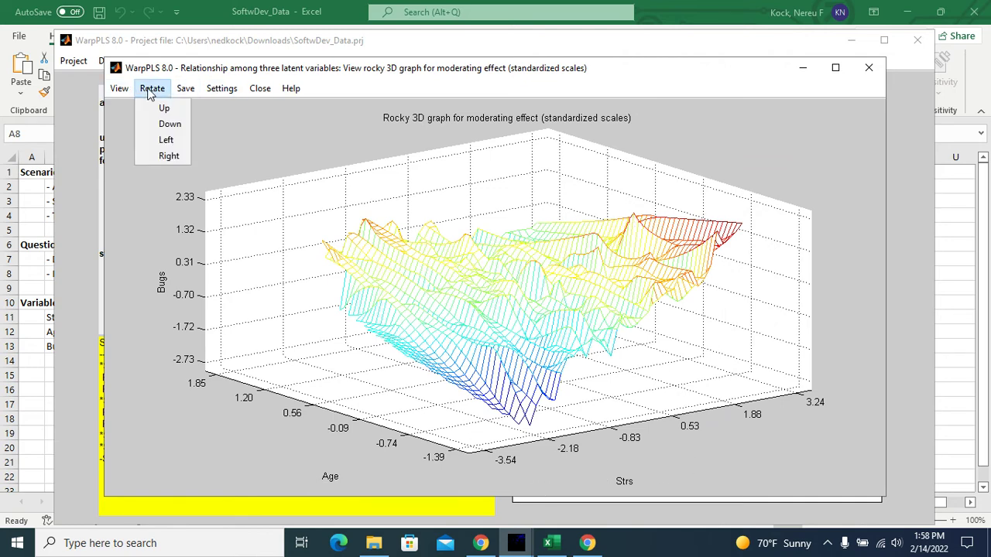
{"action": "left_click", "coordinate": [171, 142]}
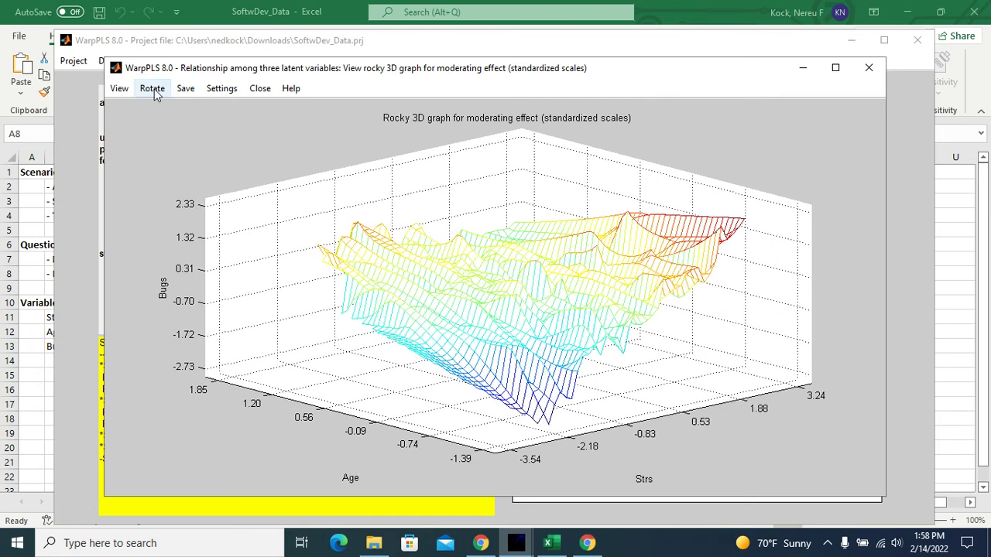
{"action": "left_click", "coordinate": [154, 91]}
{"action": "left_click", "coordinate": [163, 140]}
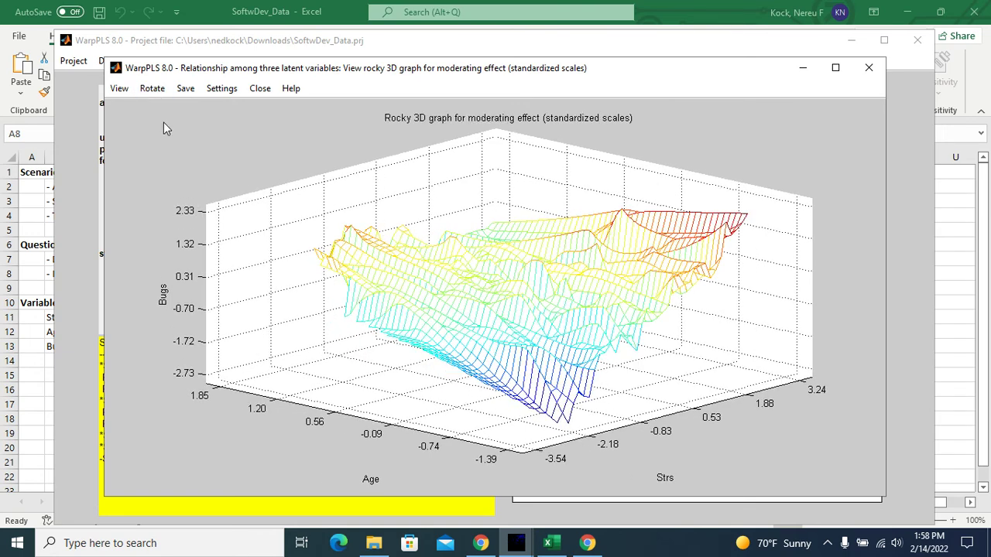
Rotate the rocky 3D graph down once and up twice.
{"action": "left_click", "coordinate": [154, 90]}
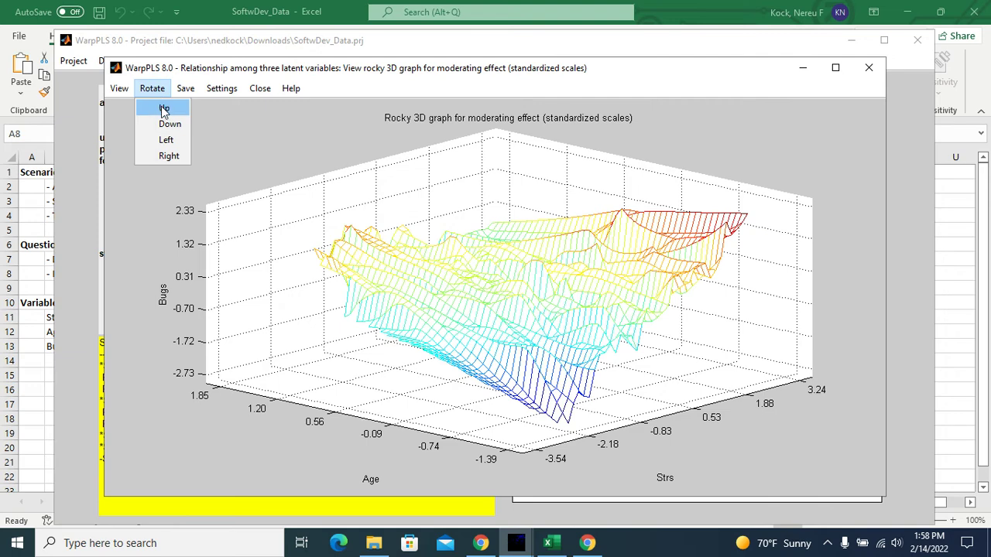
{"action": "left_click", "coordinate": [164, 123]}
{"action": "left_click", "coordinate": [156, 89]}
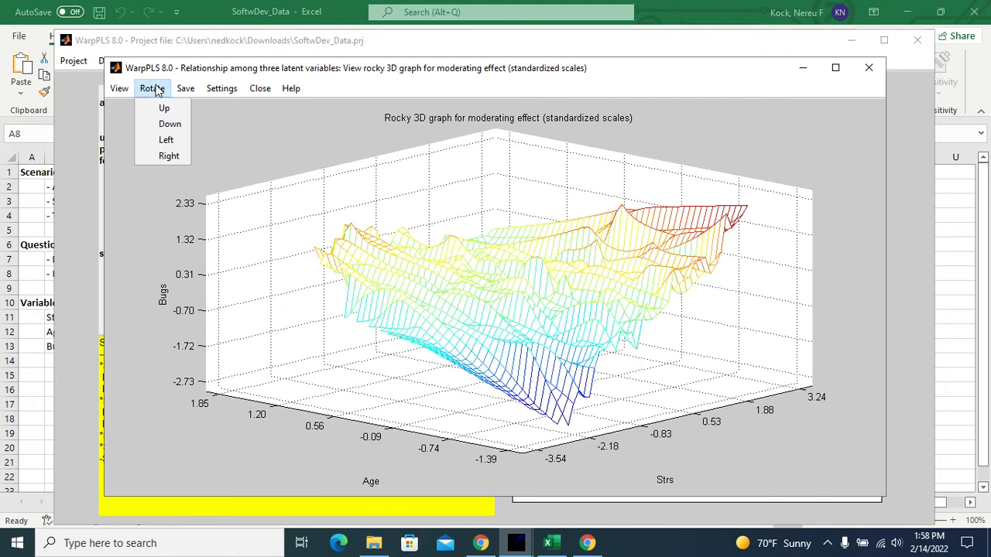
{"action": "left_click", "coordinate": [162, 109]}
{"action": "left_click", "coordinate": [156, 90]}
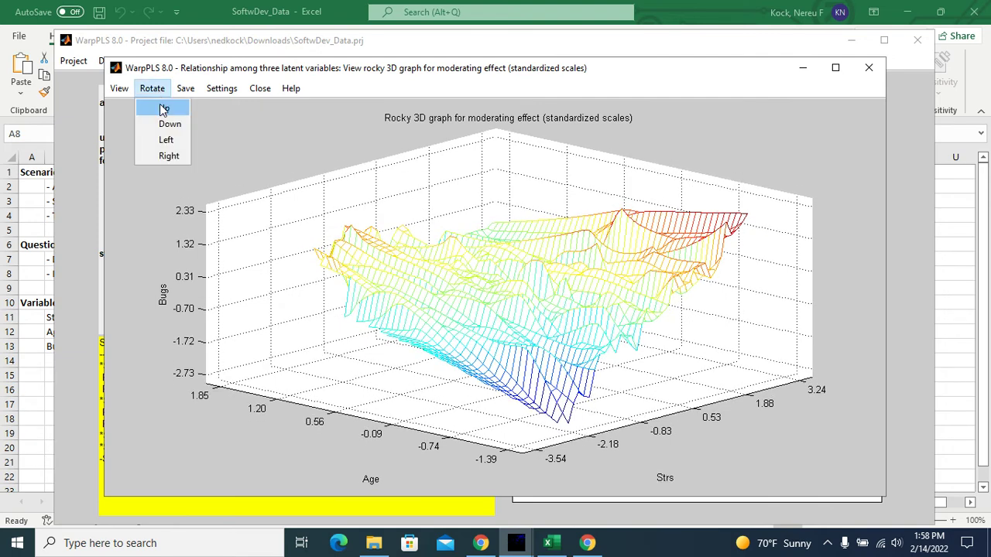
{"action": "left_click", "coordinate": [163, 109]}
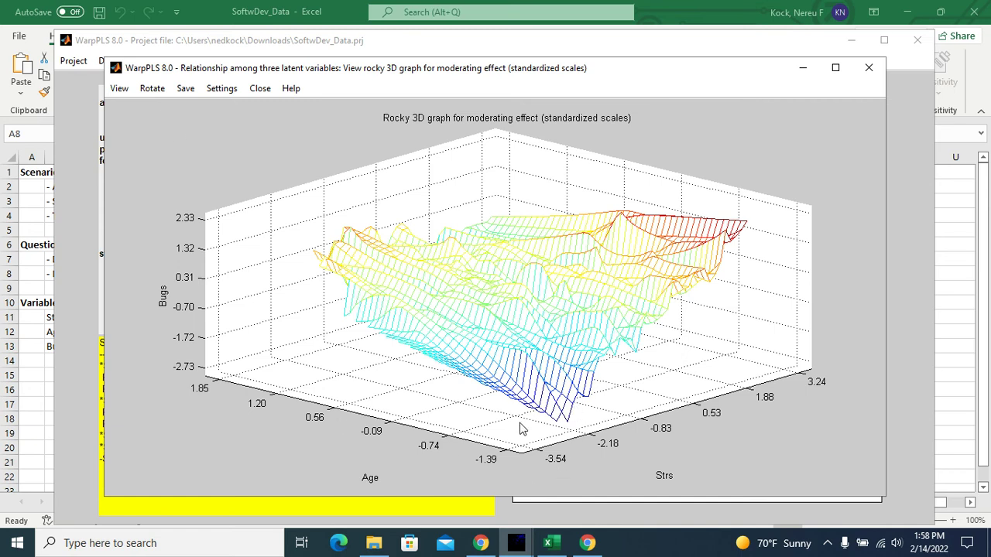
View the moderating effect as a rocky 3D graph in unstandardized scales.
{"action": "left_click", "coordinate": [119, 89]}
{"action": "mouse_move", "coordinate": [199, 108]}
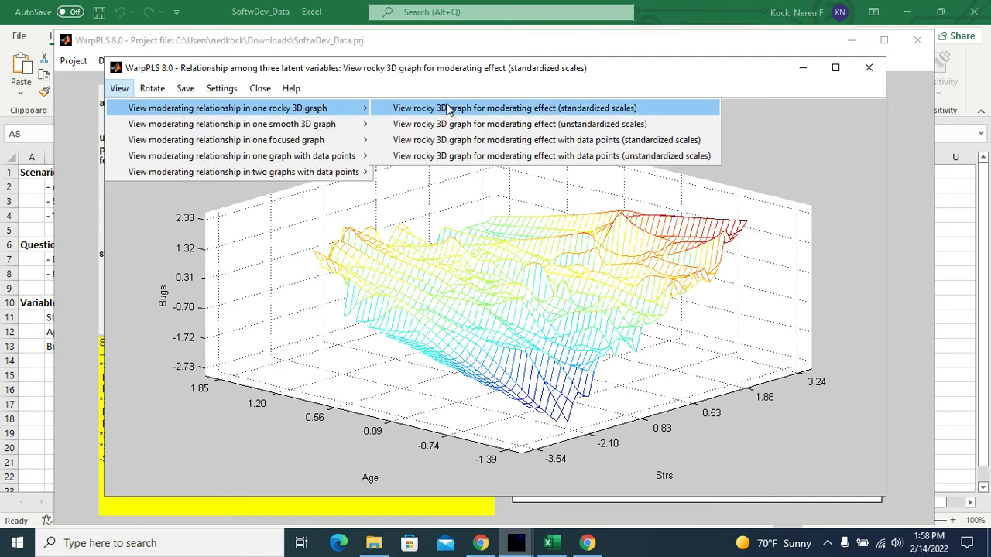
{"action": "left_click", "coordinate": [478, 124]}
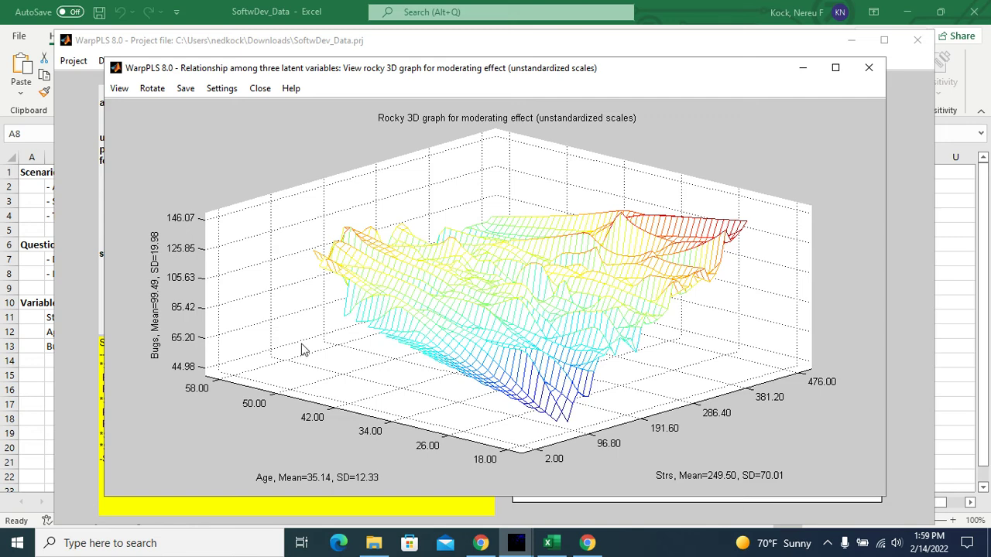
View the focused graph with low-high values of the moderating variable in unstandardized scales, and move its legend below the High Age line.
{"action": "left_click", "coordinate": [120, 89]}
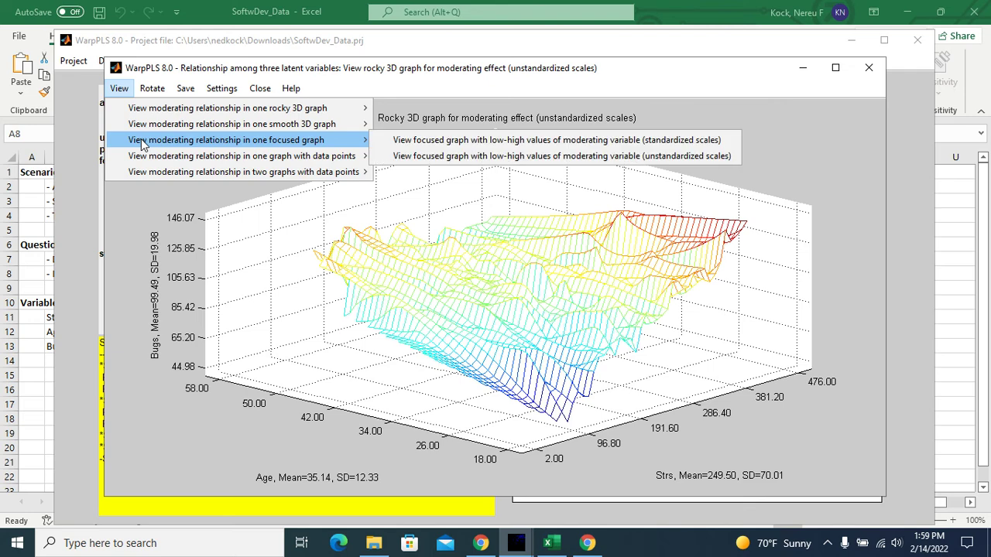
{"action": "mouse_move", "coordinate": [259, 145]}
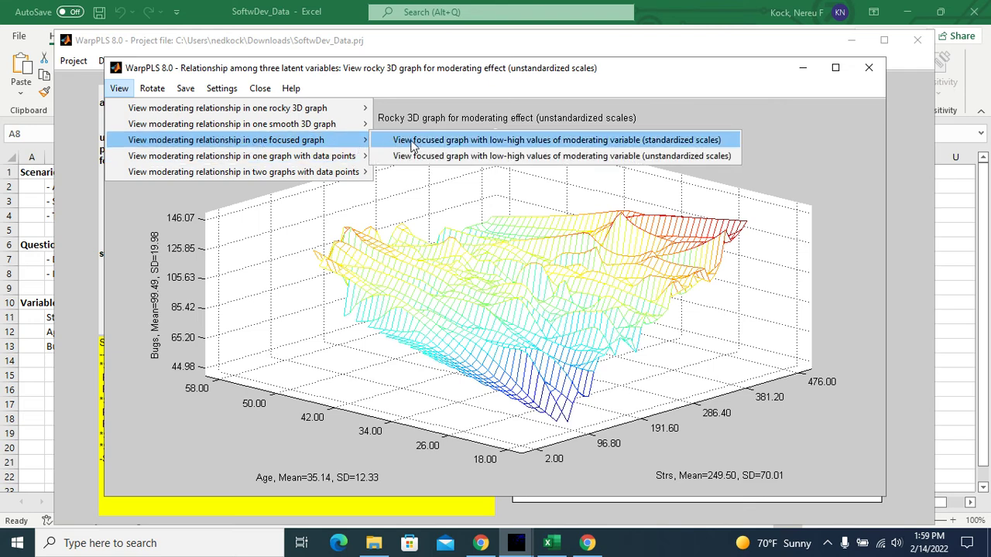
{"action": "left_click", "coordinate": [457, 157]}
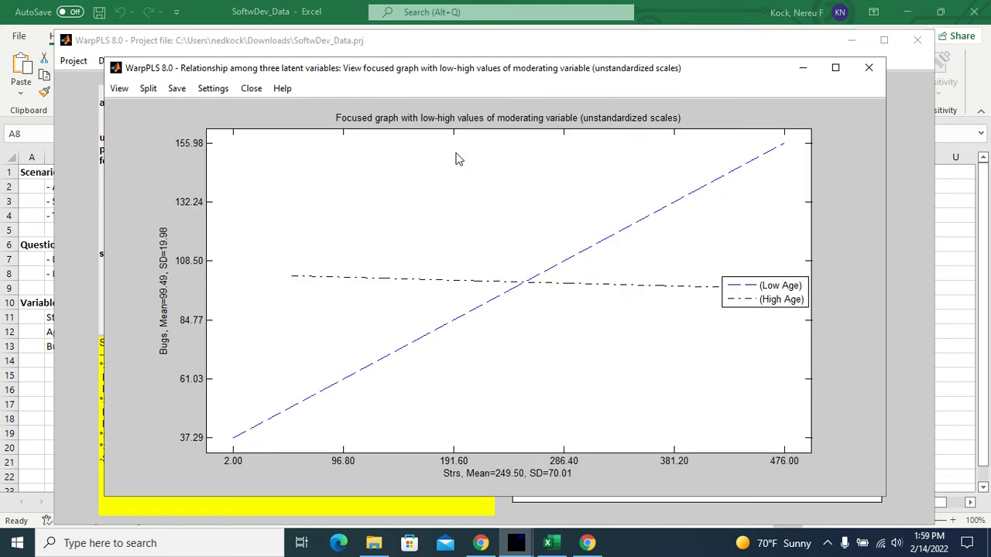
{"action": "left_click_drag", "start_coordinate": [741, 296], "coordinate": [736, 382]}
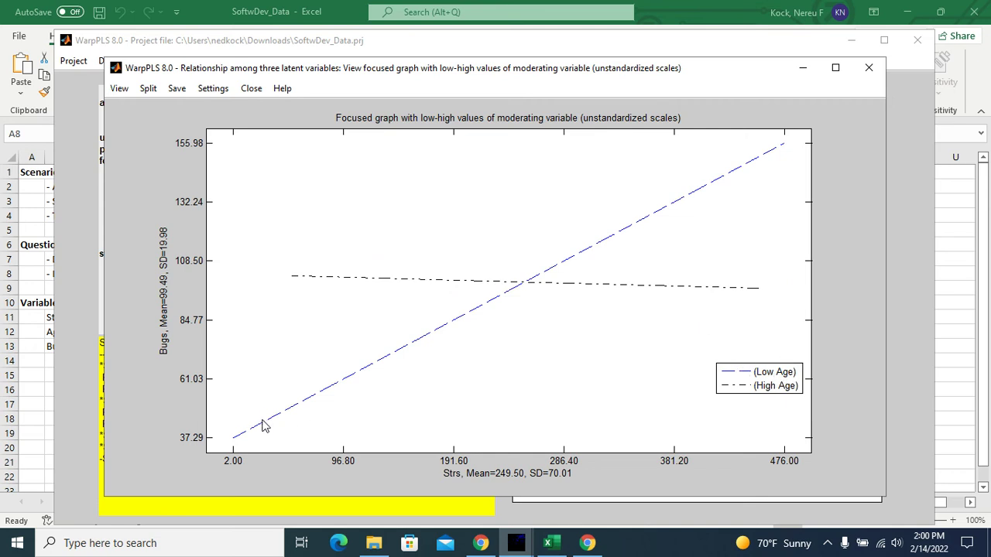
Set the dataset split fraction to 0.2 for the focused graph and move the legend clear of the High Age line.
{"action": "left_click", "coordinate": [148, 88]}
{"action": "key", "text": "BackSpace"}
{"action": "key", "text": "BackSpace"}
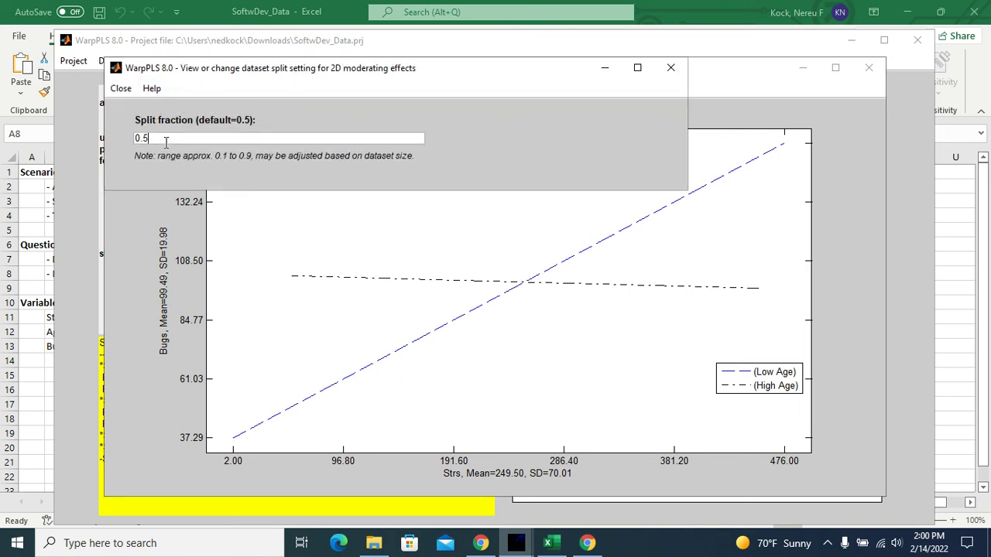
{"action": "type", "text": "2"}
{"action": "key", "text": "Return"}
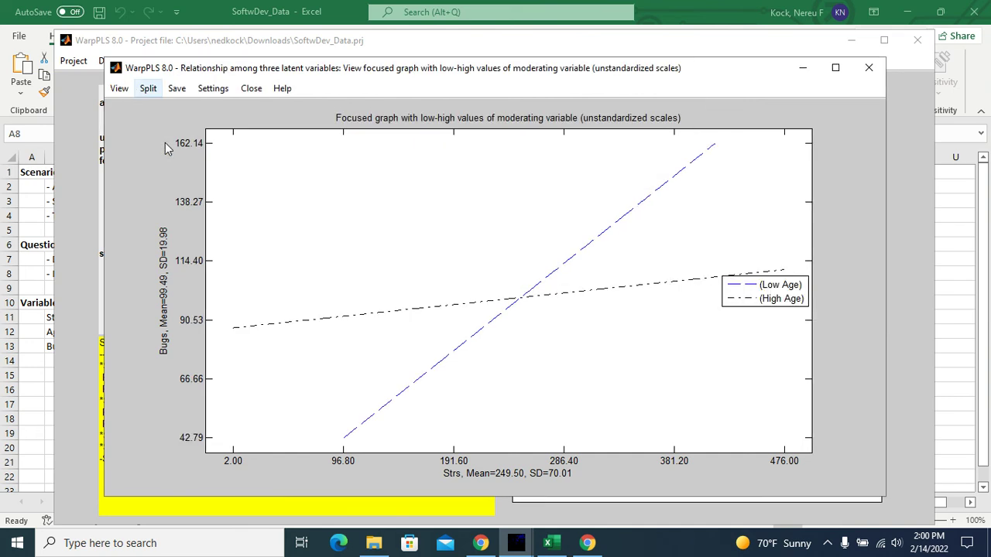
{"action": "left_click_drag", "start_coordinate": [749, 300], "coordinate": [751, 356]}
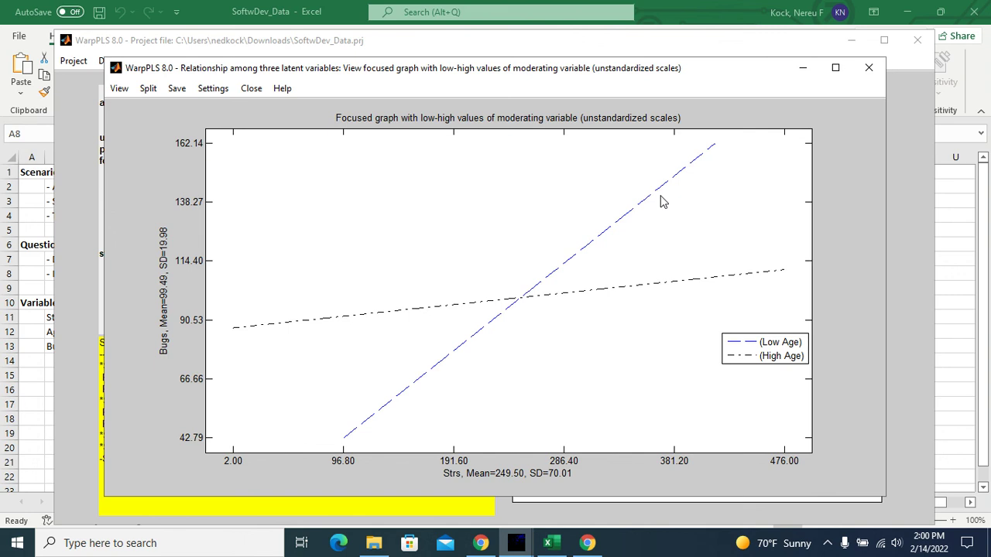
Set the dataset split fraction to 0.8 for the focused graph.
{"action": "left_click", "coordinate": [145, 89]}
{"action": "key", "text": "BackSpace"}
{"action": "key", "text": "BackSpace"}
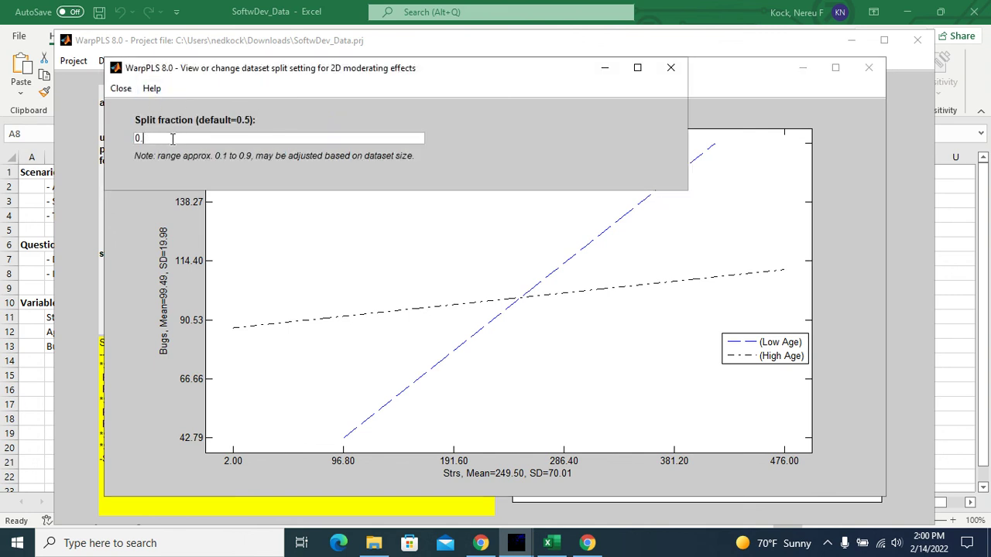
{"action": "type", "text": "8"}
{"action": "key", "text": "Return"}
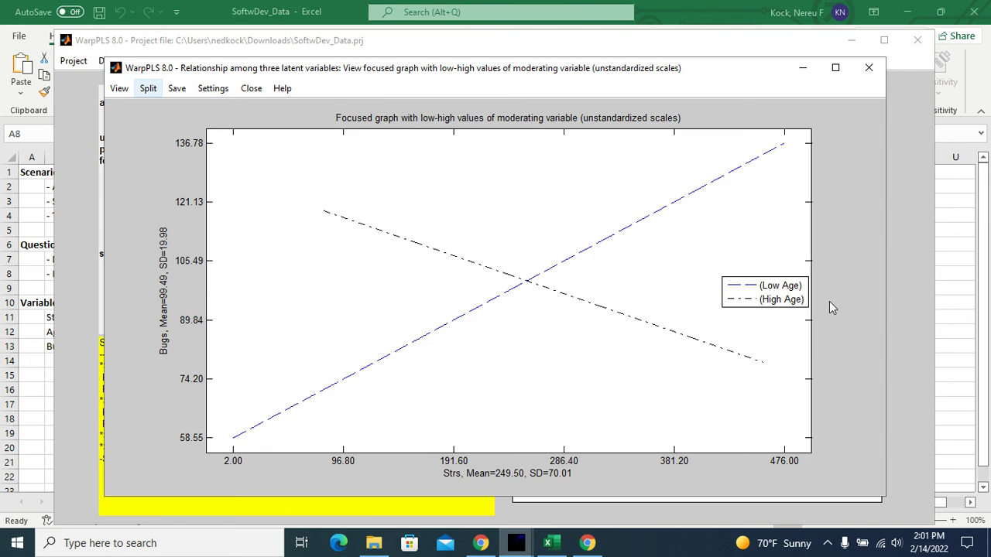
Close the focused graph and the latent variable relationships table, and switch to the SoftwDev_Data workbook in Excel.
{"action": "left_click", "coordinate": [869, 68]}
{"action": "left_click", "coordinate": [820, 96]}
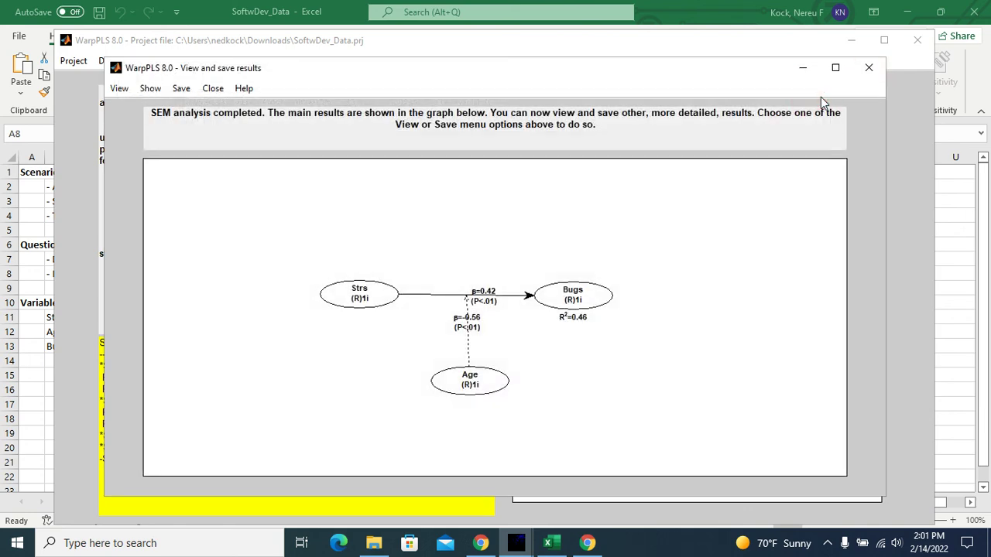
{"action": "left_click", "coordinate": [284, 11]}
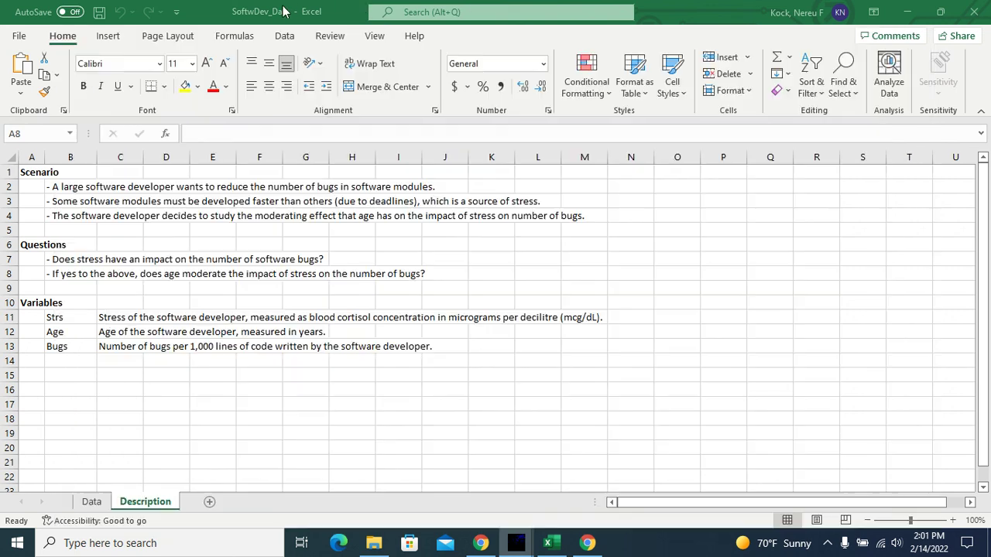